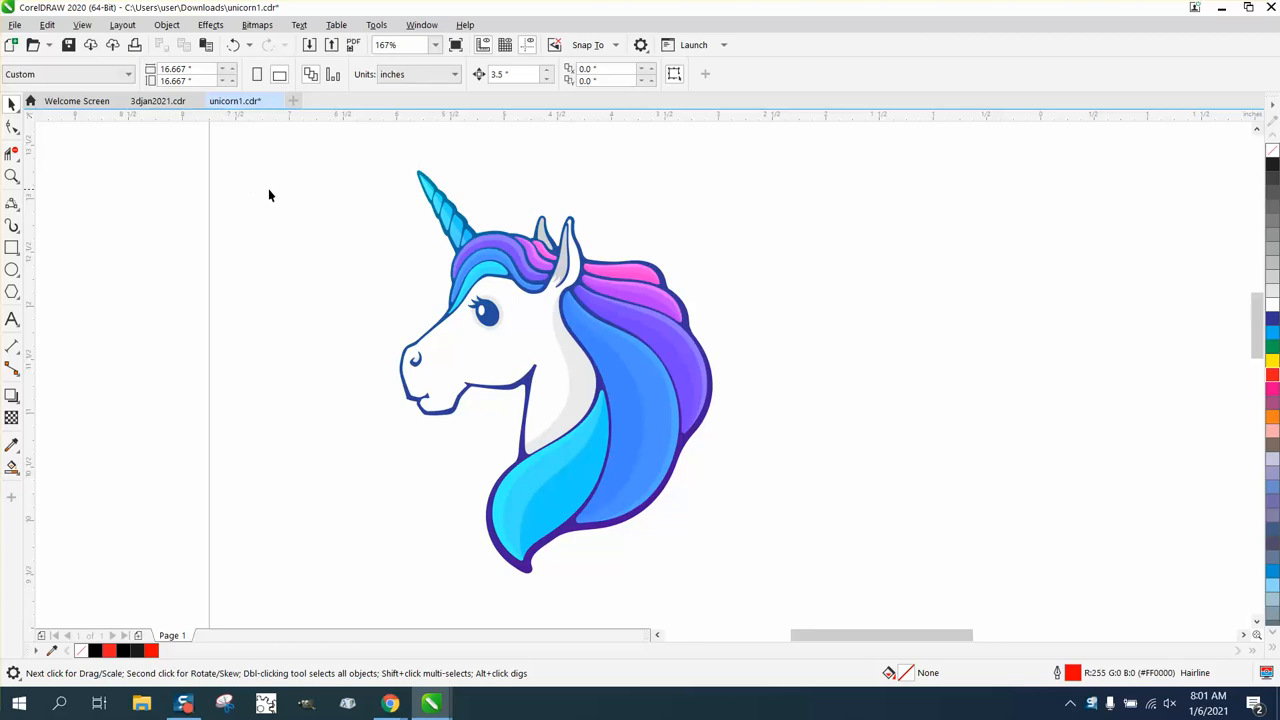
# Step: Create a boundary outline around all of the unicorn artwork and place it to the right of the original
pyautogui.moveTo(357, 150); pyautogui.dragTo(798, 590)
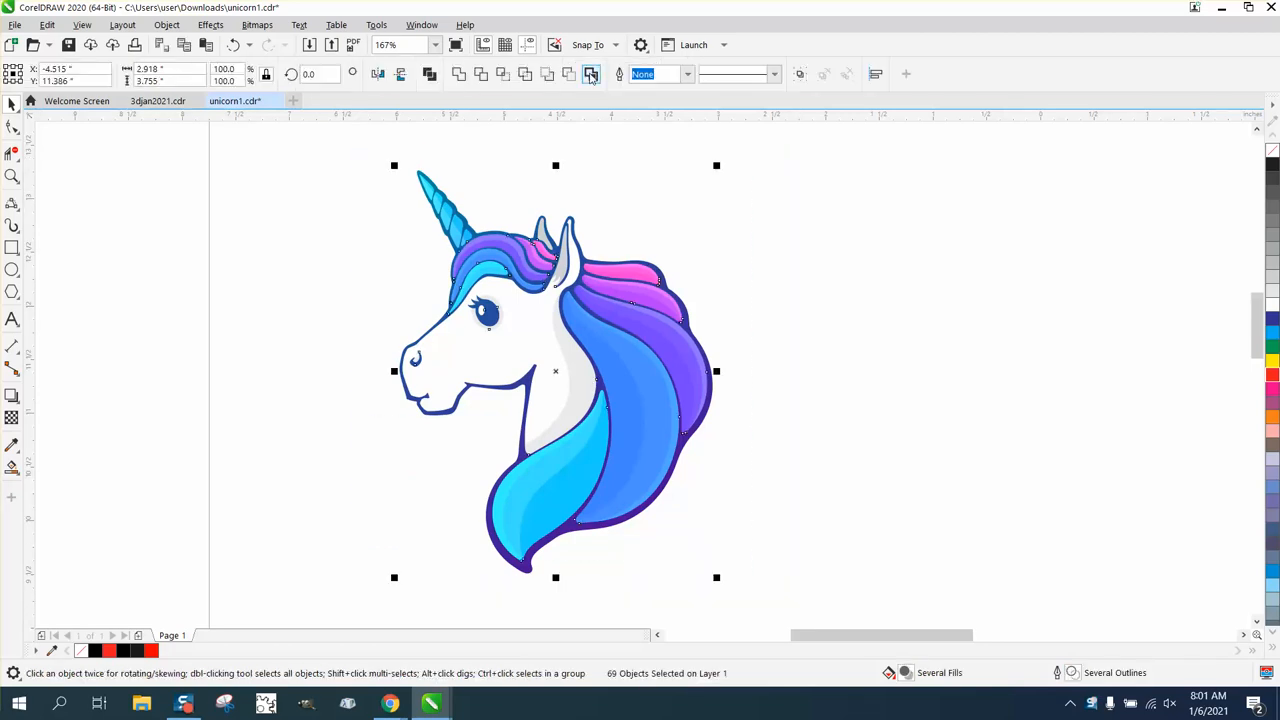
pyautogui.click(591, 74)
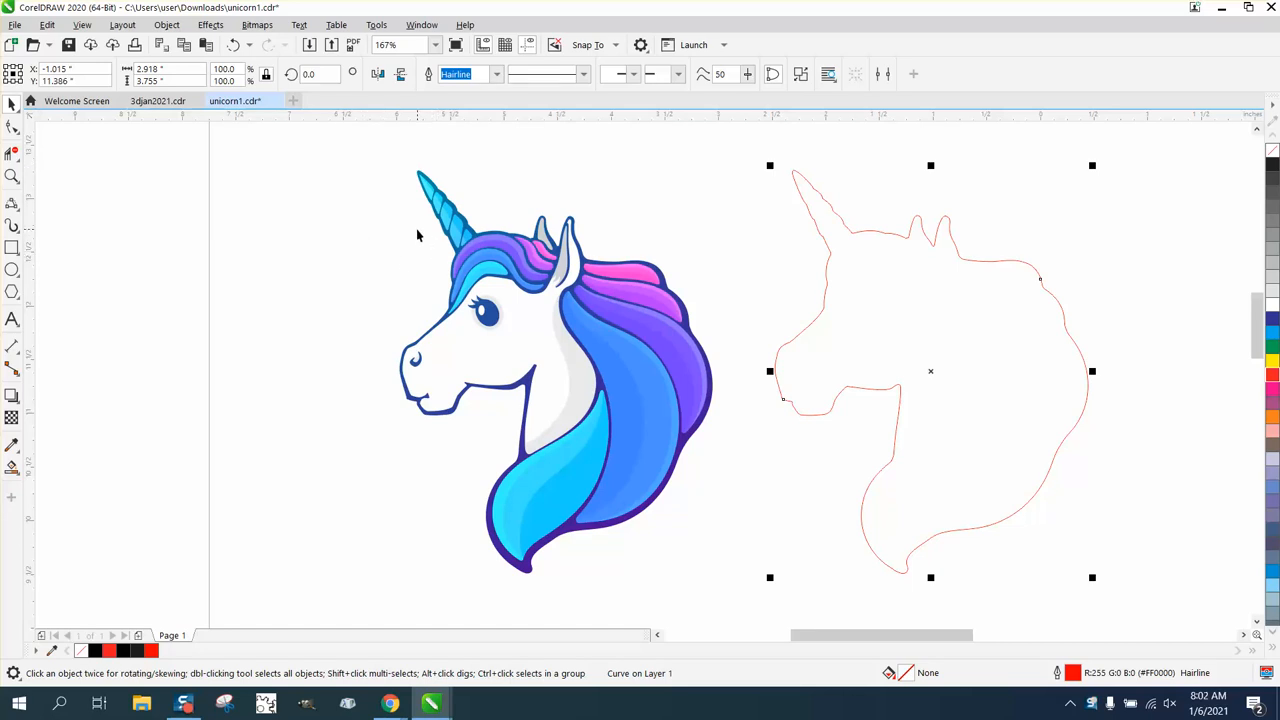
# Step: Apply a one-step outside contour with a 0.1 inch offset and rounded corners to the unicorn boundary outline
pyautogui.click(212, 26)
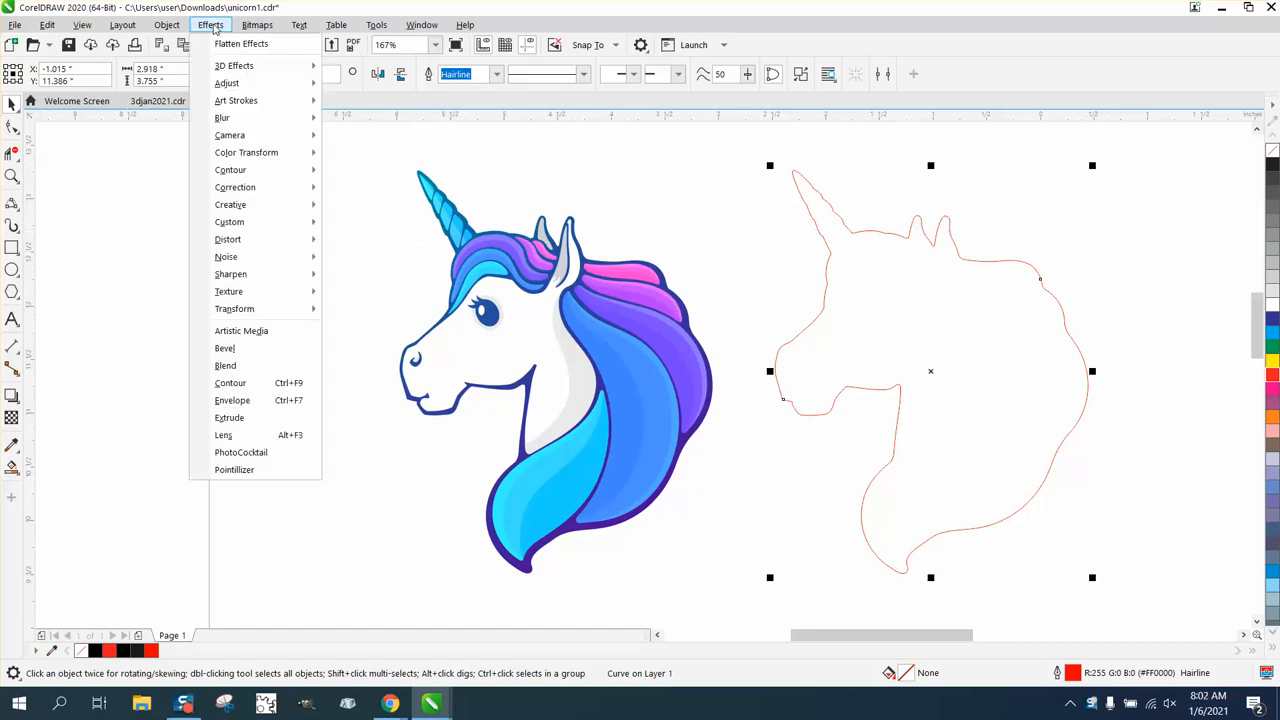
pyautogui.click(229, 385)
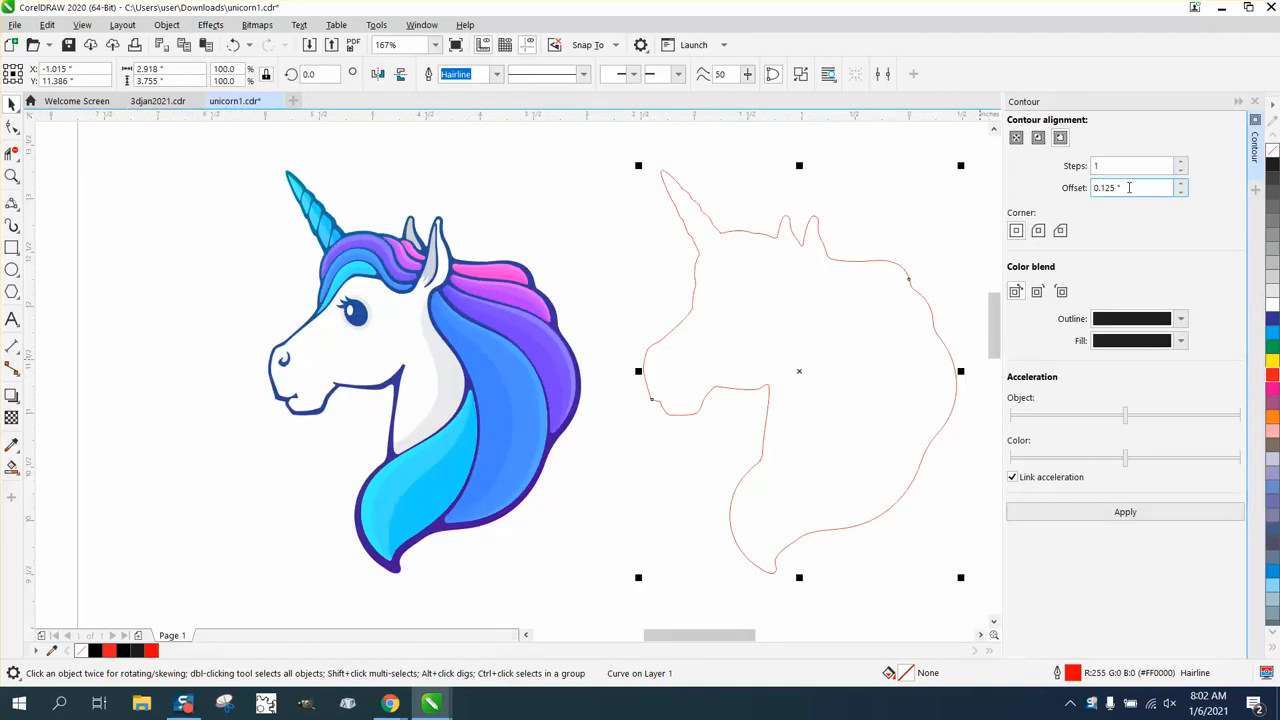
pyautogui.doubleClick(1129, 187)
pyautogui.write('.')
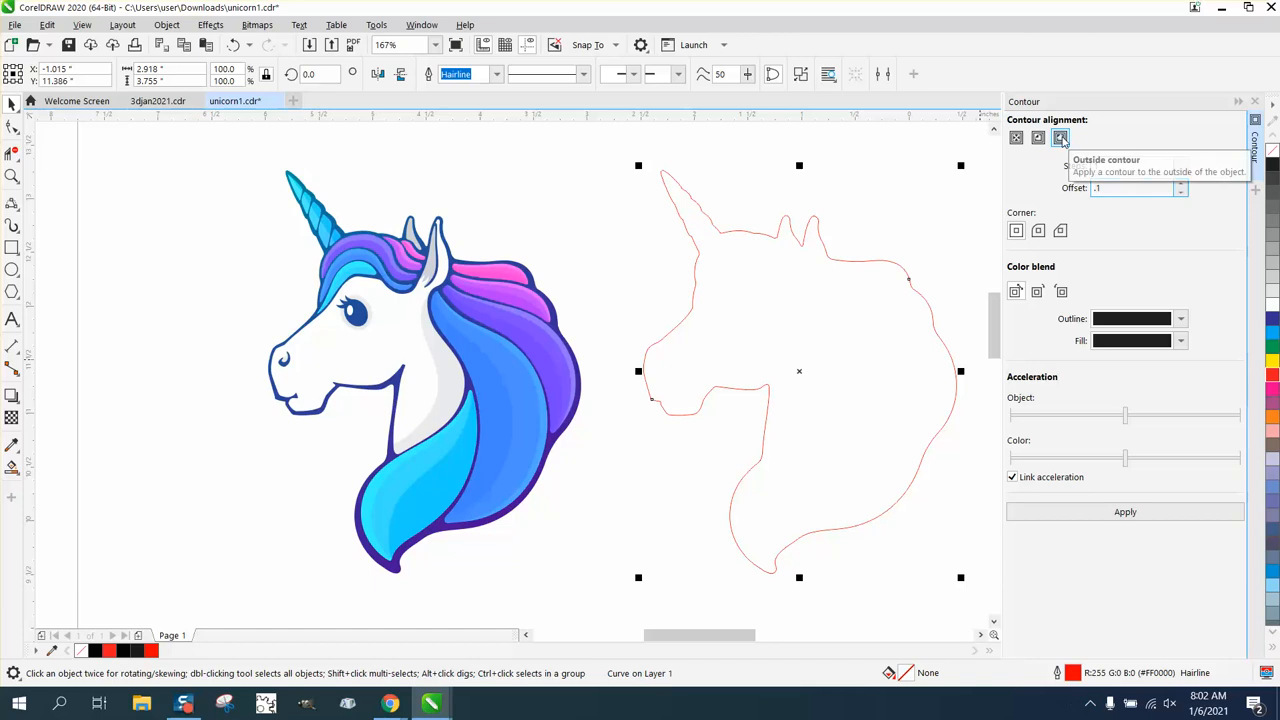
pyautogui.write('1')
pyautogui.click(1038, 231)
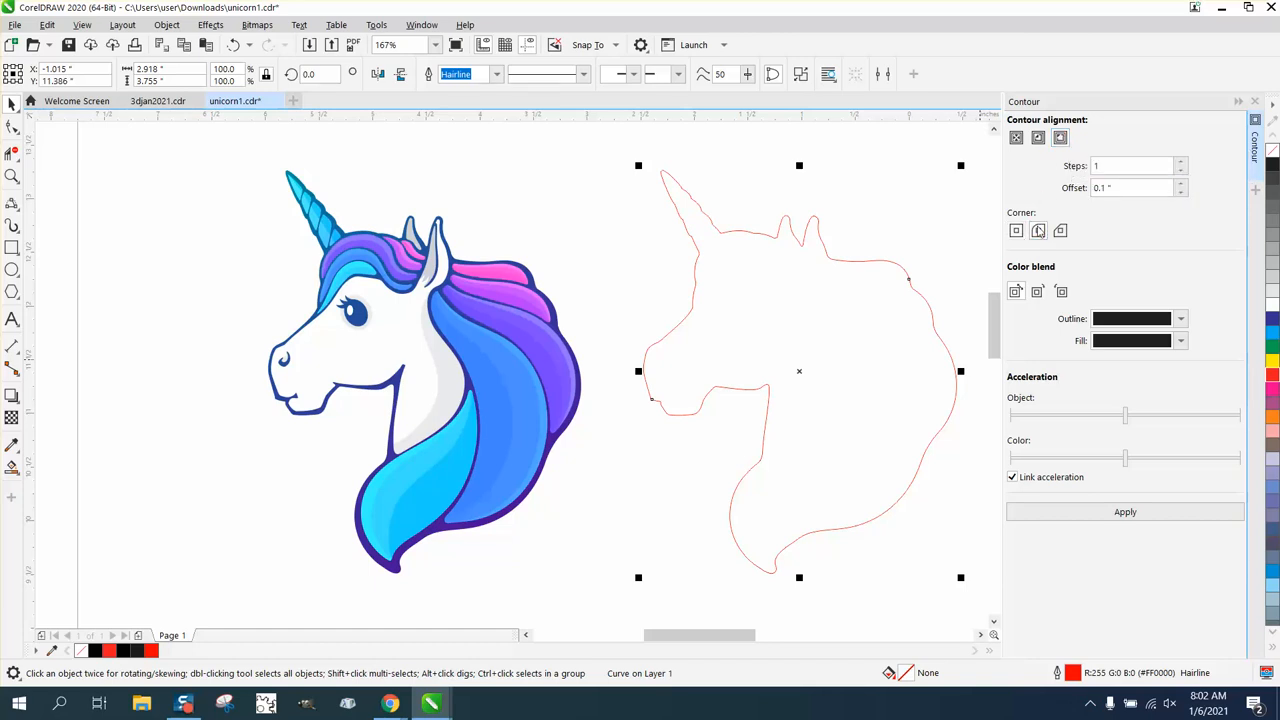
pyautogui.click(1117, 513)
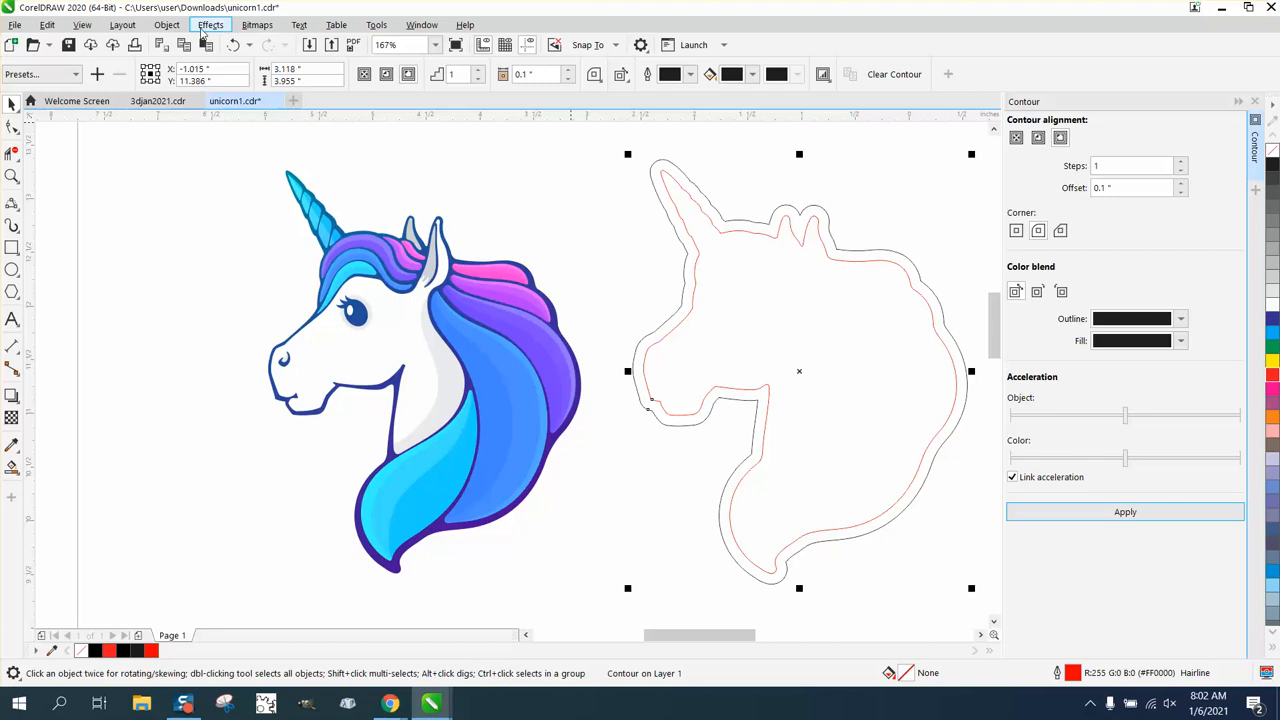
# Step: Break the contour apart and move only its outer outline 7 inches left, past the coloured unicorn
pyautogui.click(167, 25)
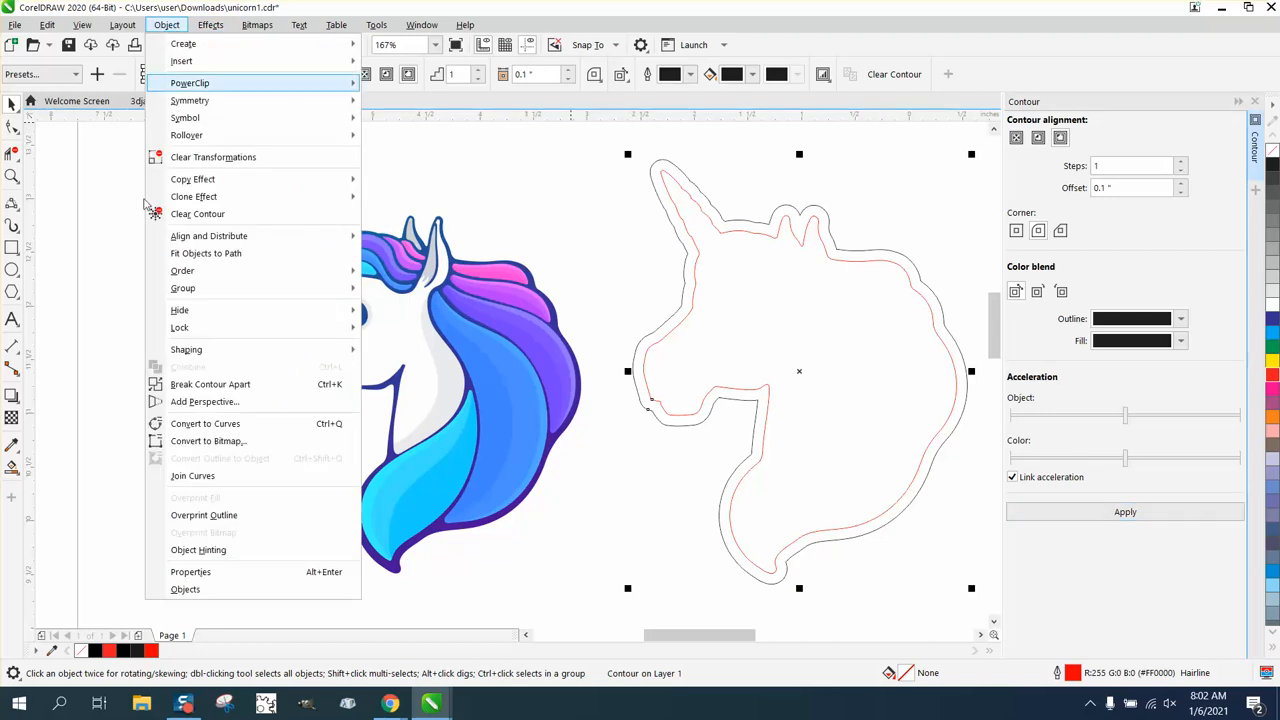
pyautogui.click(228, 387)
pyautogui.click(644, 247)
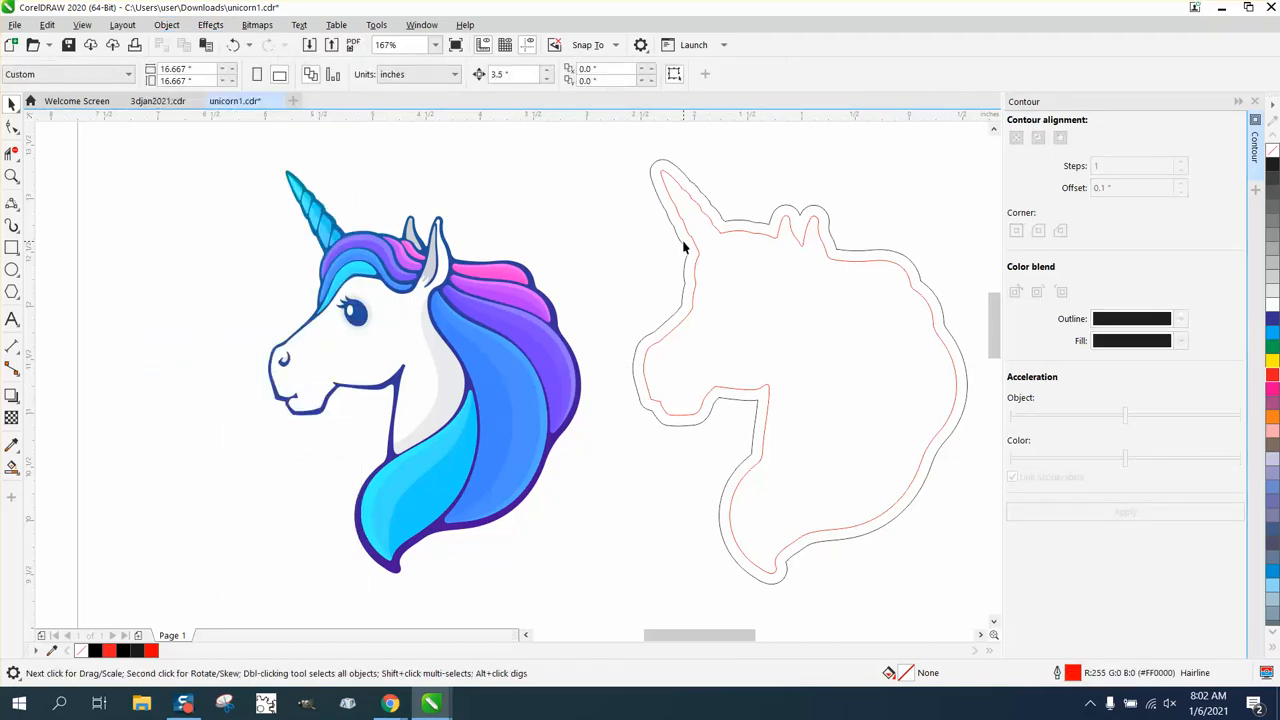
pyautogui.click(684, 247)
pyautogui.press('Left')
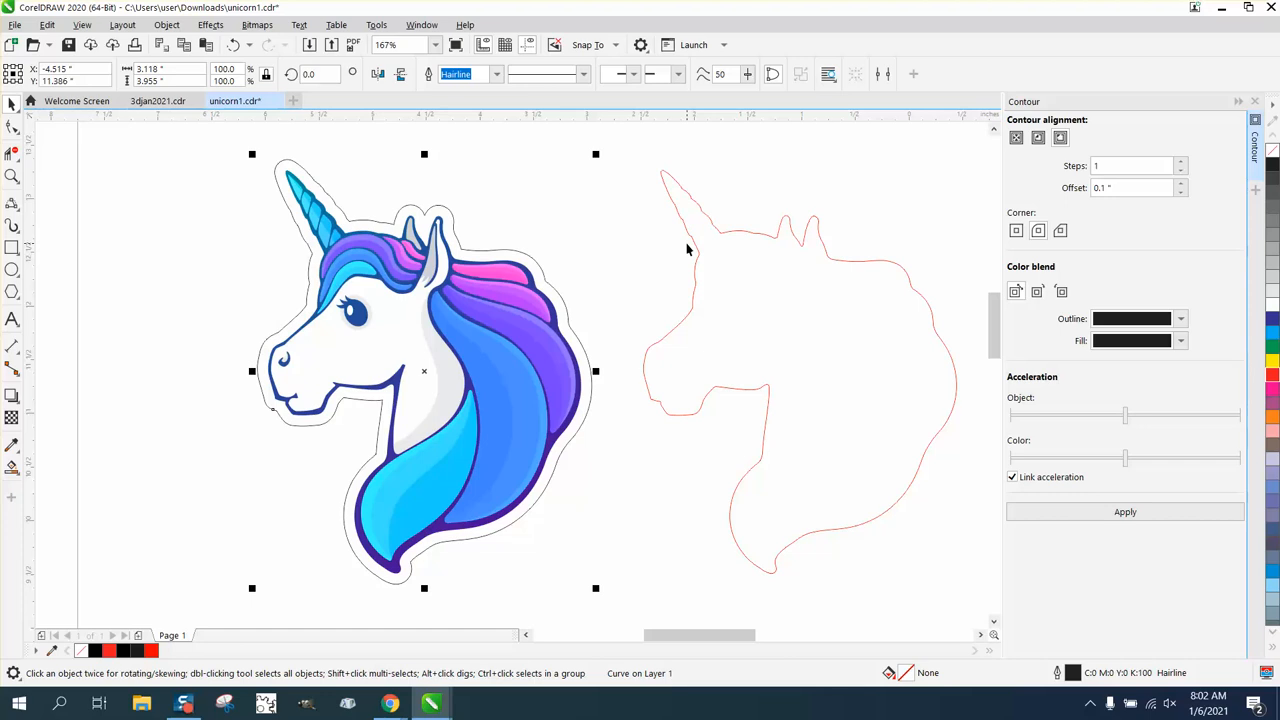
pyautogui.press('Left')
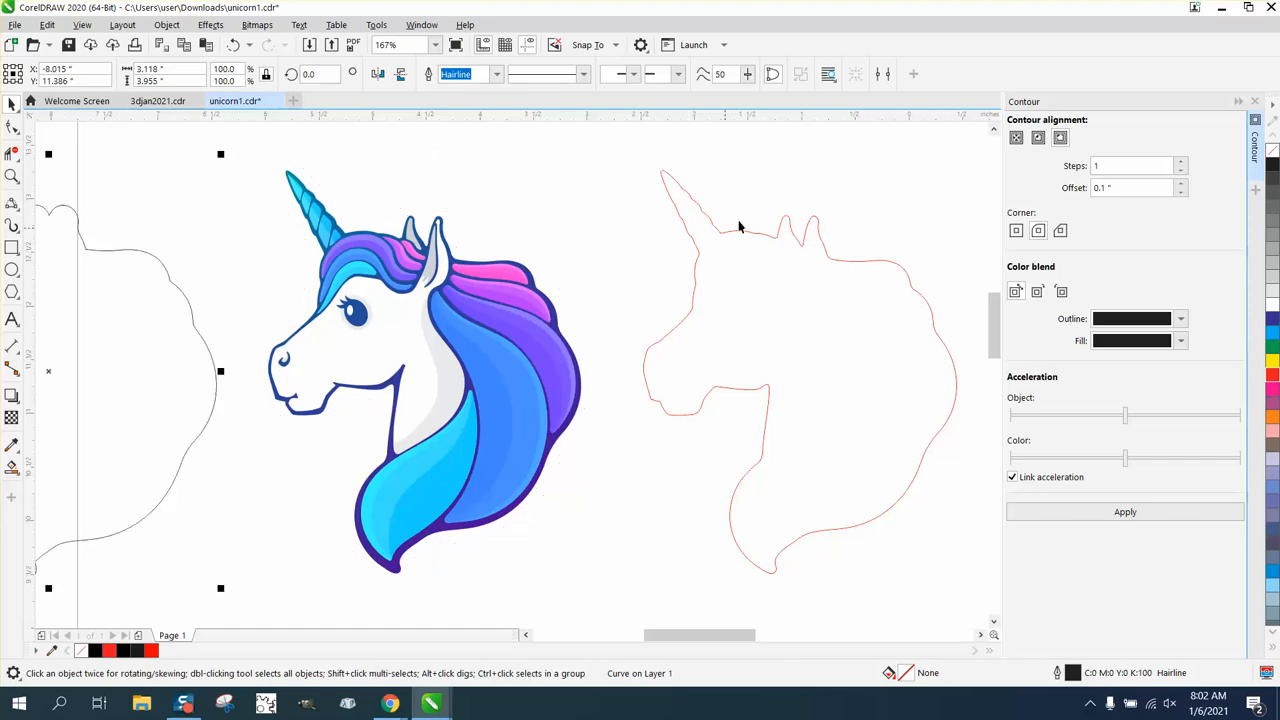
# Step: Draw a circle about 0.19 inch across on the outer outline's lower mane edge and delete its arc inside the unicorn outline
pyautogui.scroll(-2, 663, 223)
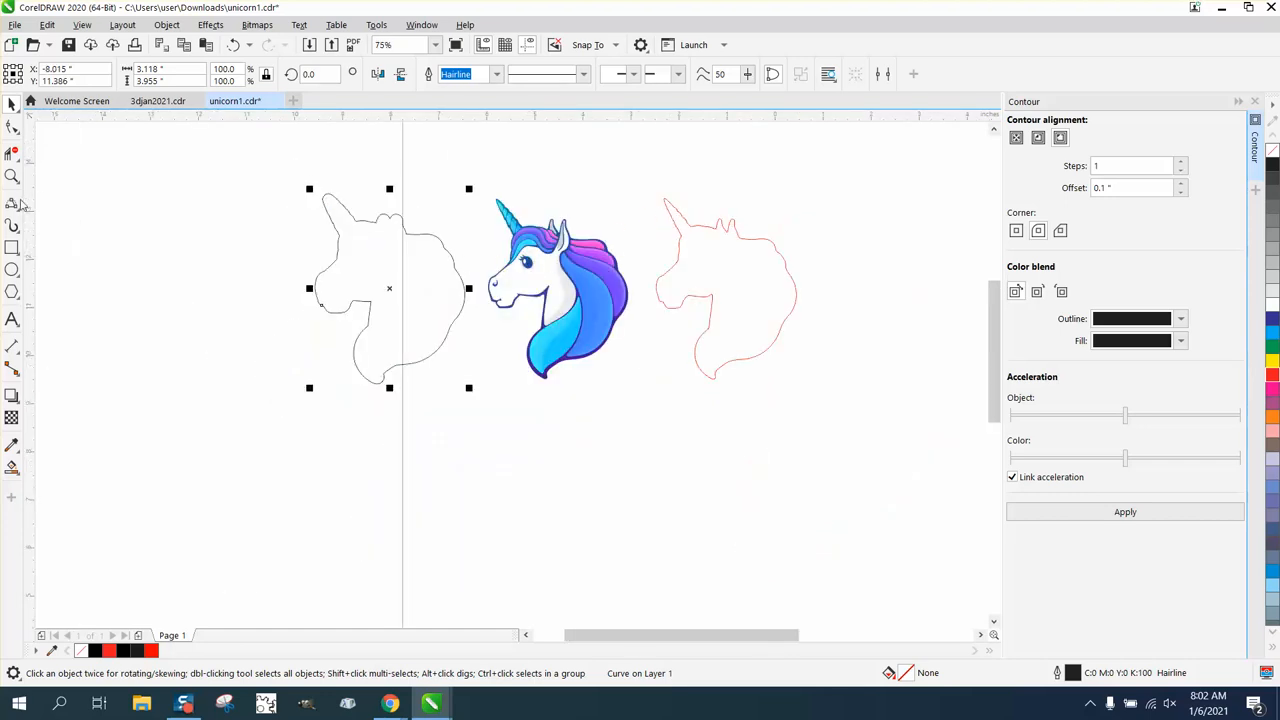
pyautogui.click(12, 176)
pyautogui.moveTo(323, 303); pyautogui.dragTo(524, 407)
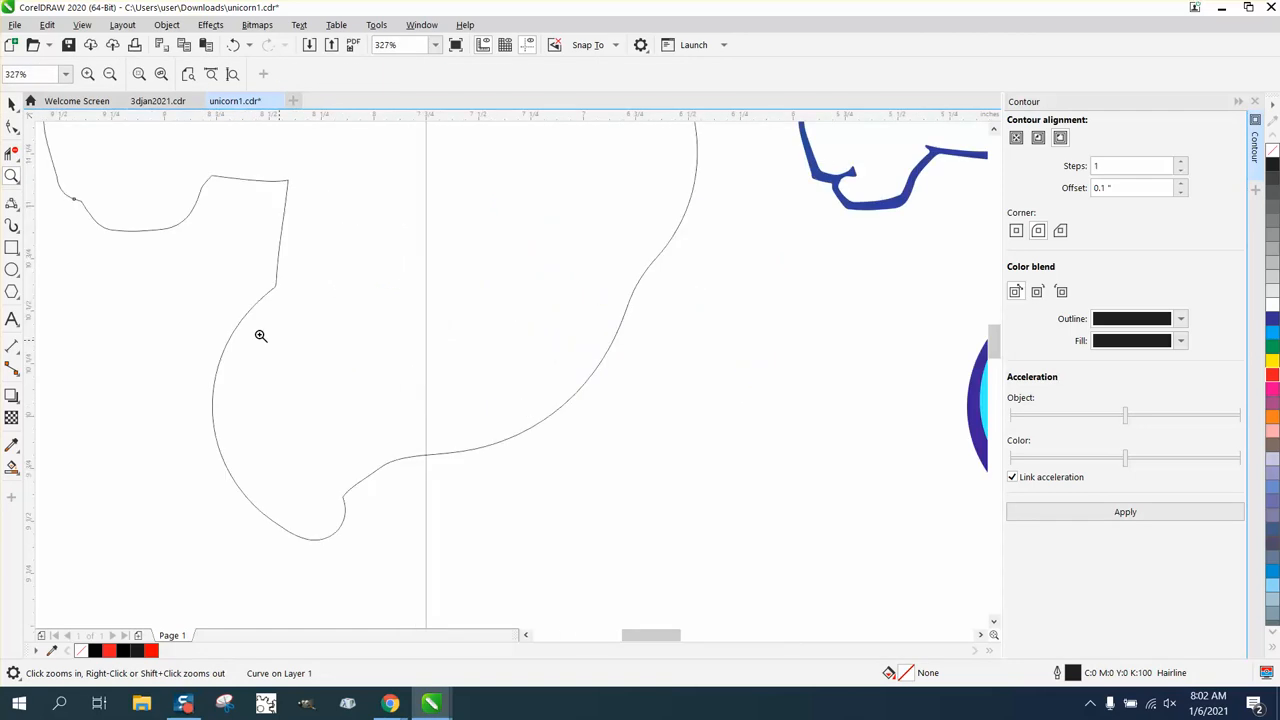
pyautogui.click(11, 269)
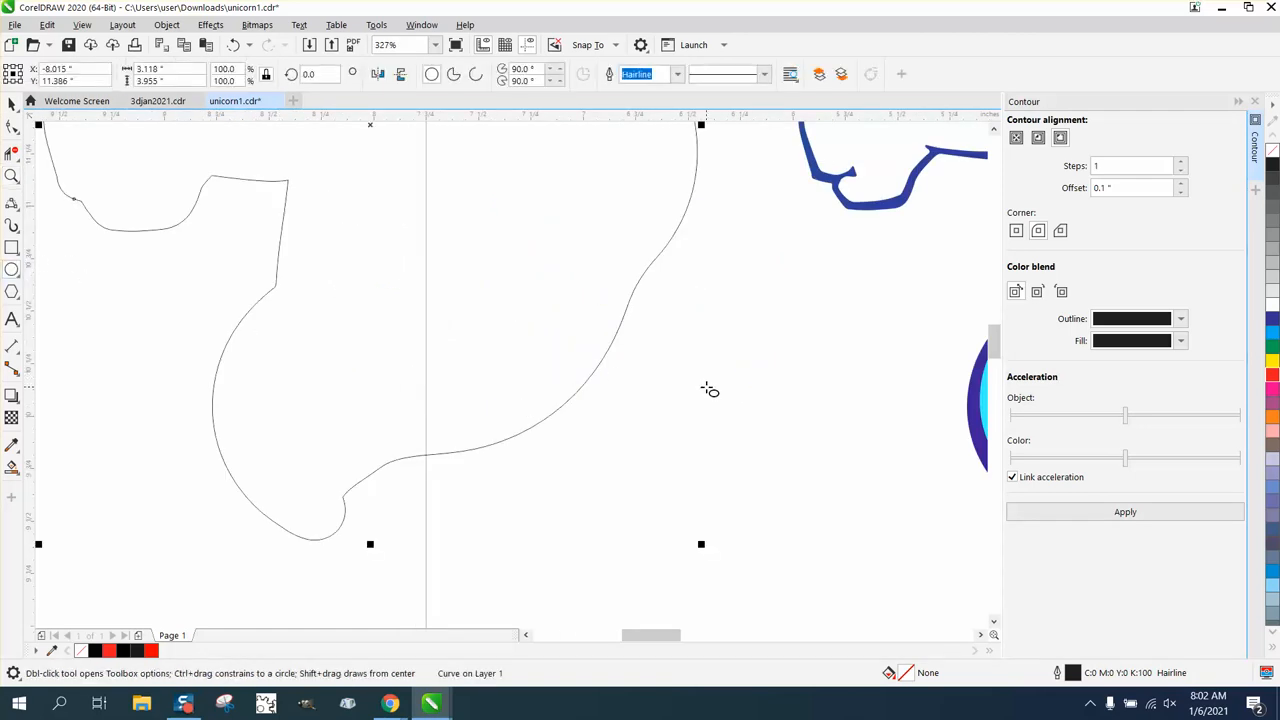
pyautogui.moveTo(706, 385); pyautogui.dragTo(560, 410)
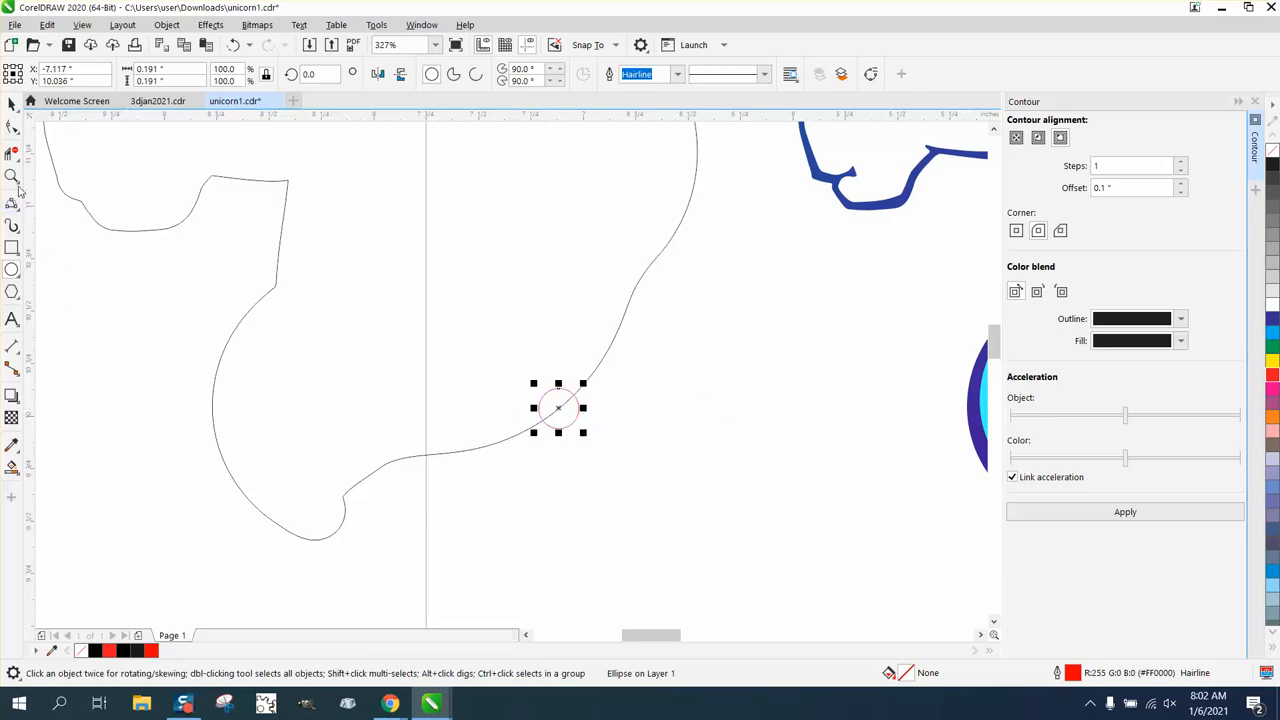
pyautogui.click(14, 155)
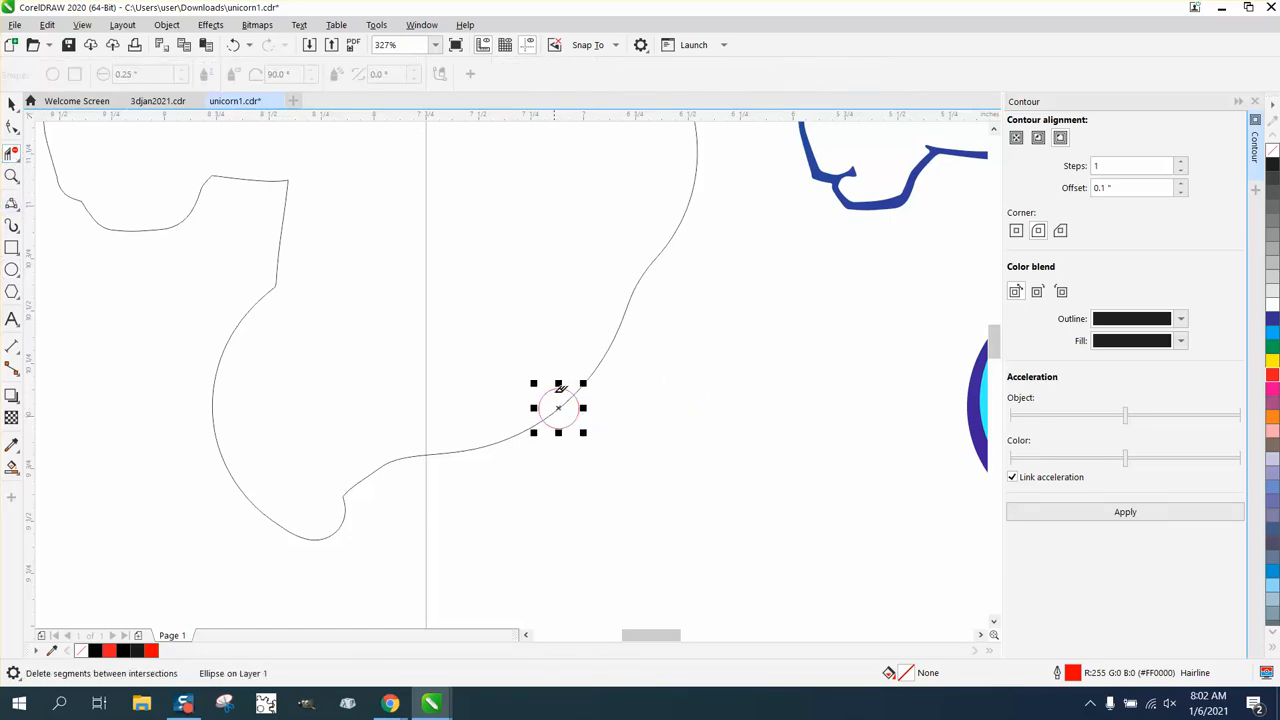
pyautogui.click(557, 384)
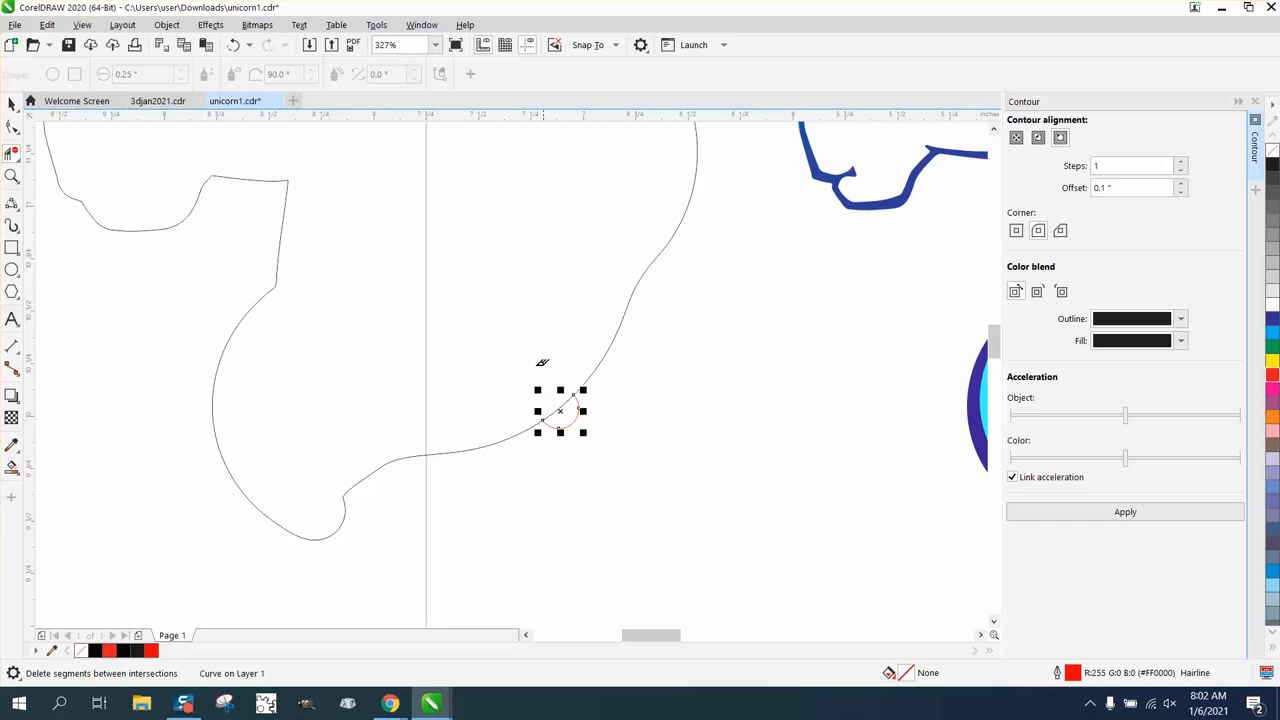
# Step: Duplicate the outer unicorn outline together with its small arc and place the copy 3.5 inches to the left
pyautogui.scroll(-4, 628, 400)
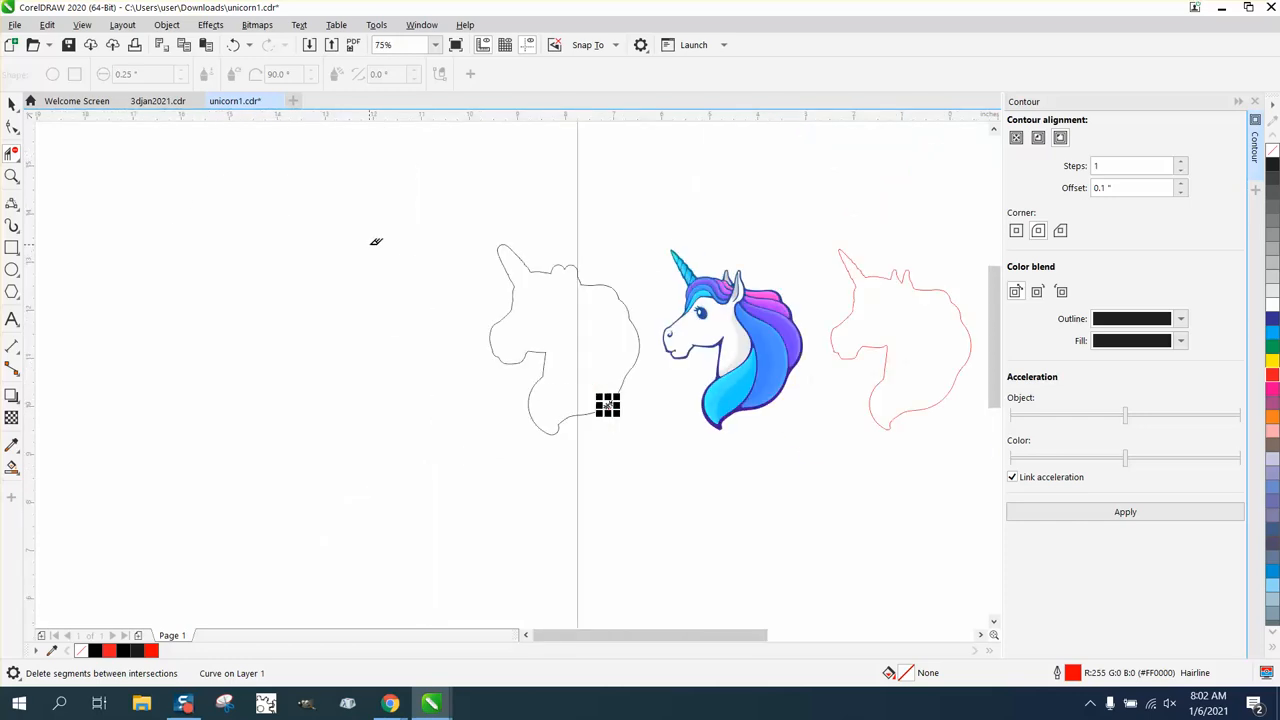
pyautogui.click(12, 104)
pyautogui.moveTo(405, 203); pyautogui.dragTo(657, 454)
pyautogui.hotkey('ctrl', 'd')
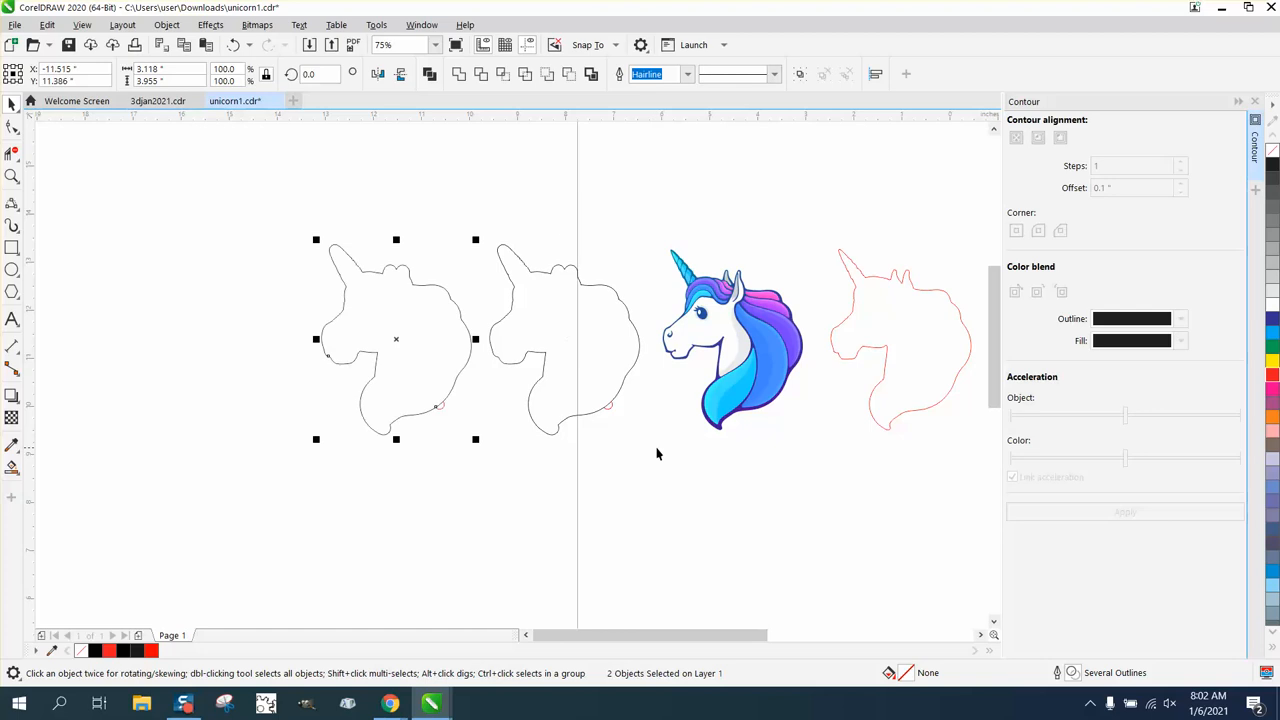
# Step: Delete the segment of the original outer outline between the two ends of the small arc
pyautogui.click(13, 177)
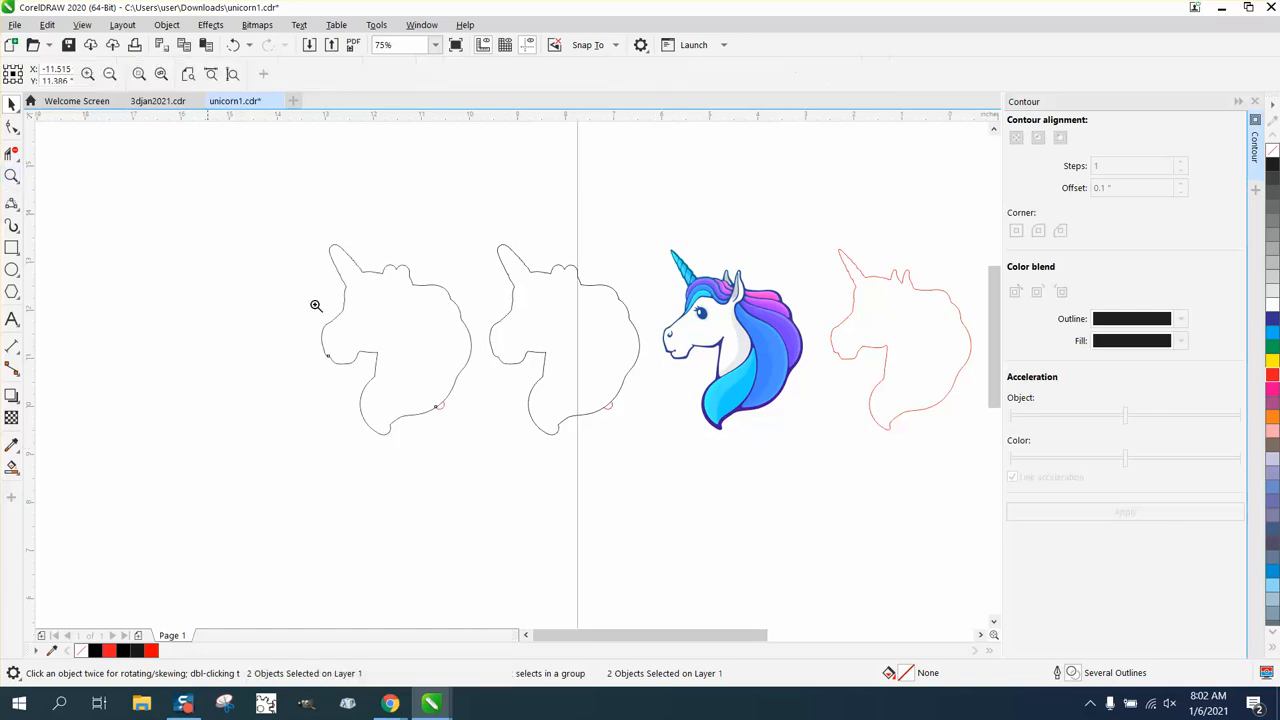
pyautogui.moveTo(591, 383); pyautogui.dragTo(722, 467)
pyautogui.click(12, 153)
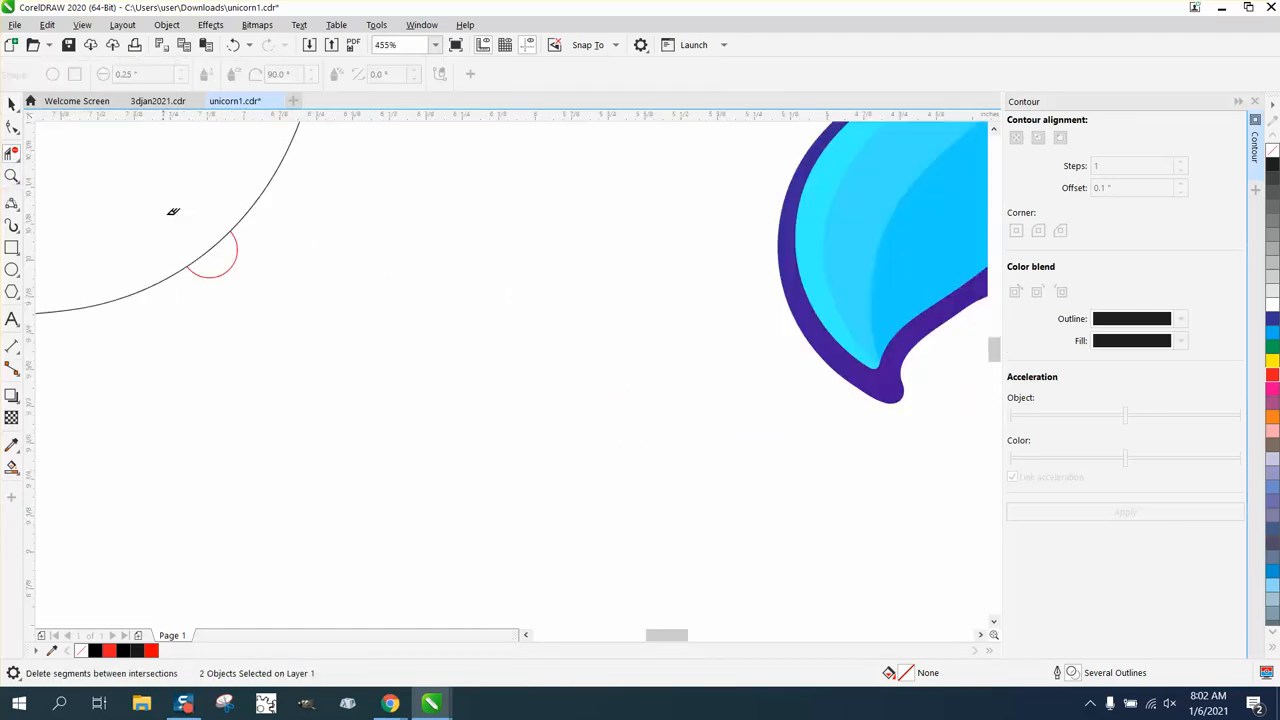
pyautogui.click(218, 235)
pyautogui.scroll(-5, 389, 375)
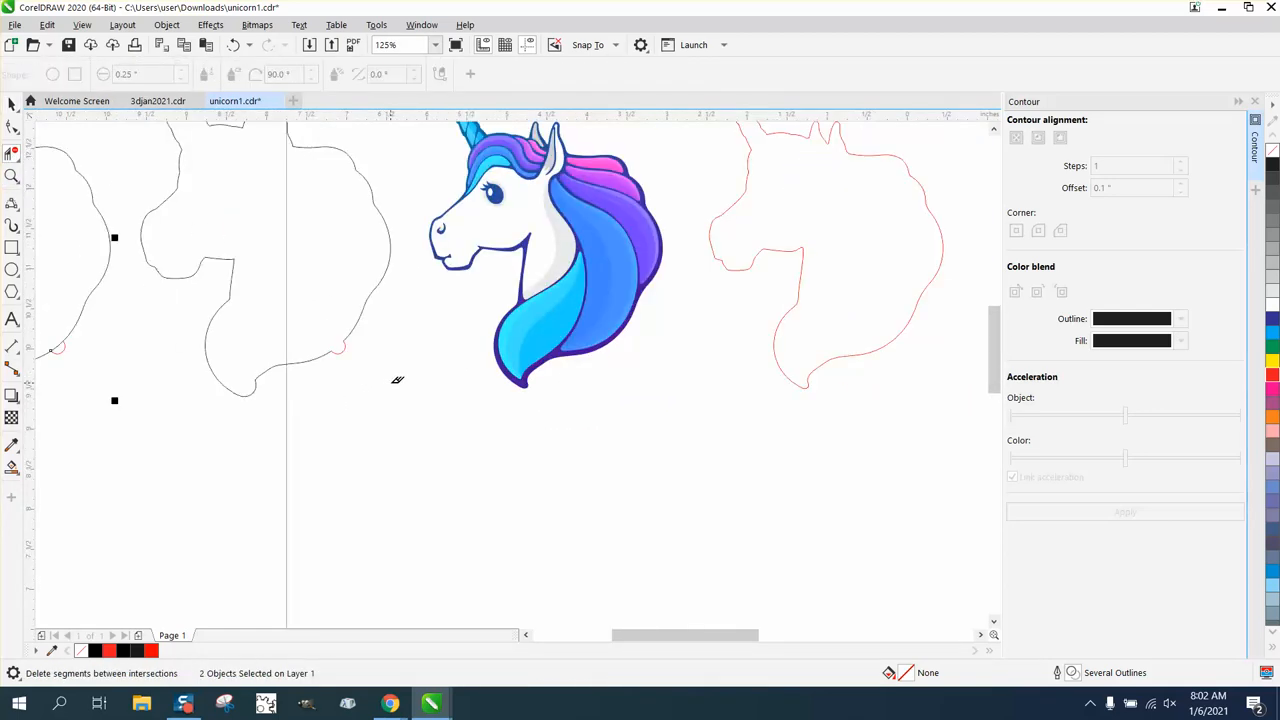
# Step: Smart-fill the unicorn outline including its arc bump as one black shape and move it 3.5 inches down
pyautogui.click(12, 104)
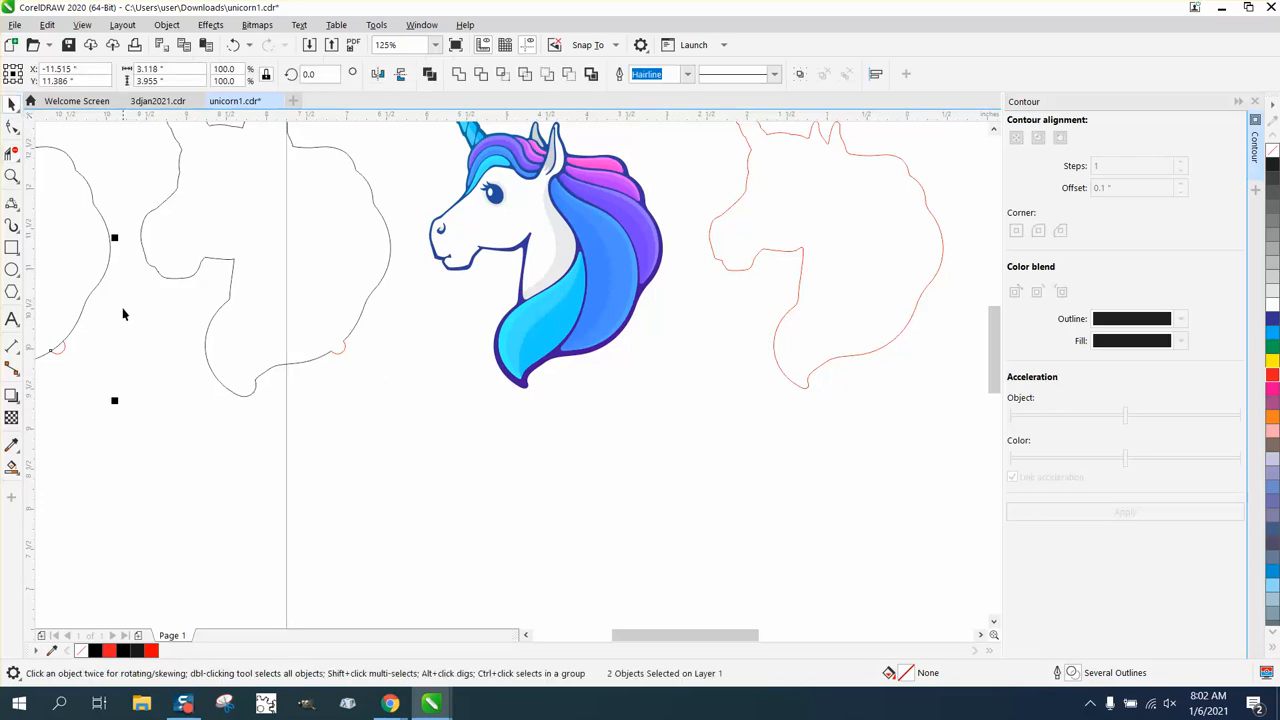
pyautogui.click(12, 466)
pyautogui.click(282, 301)
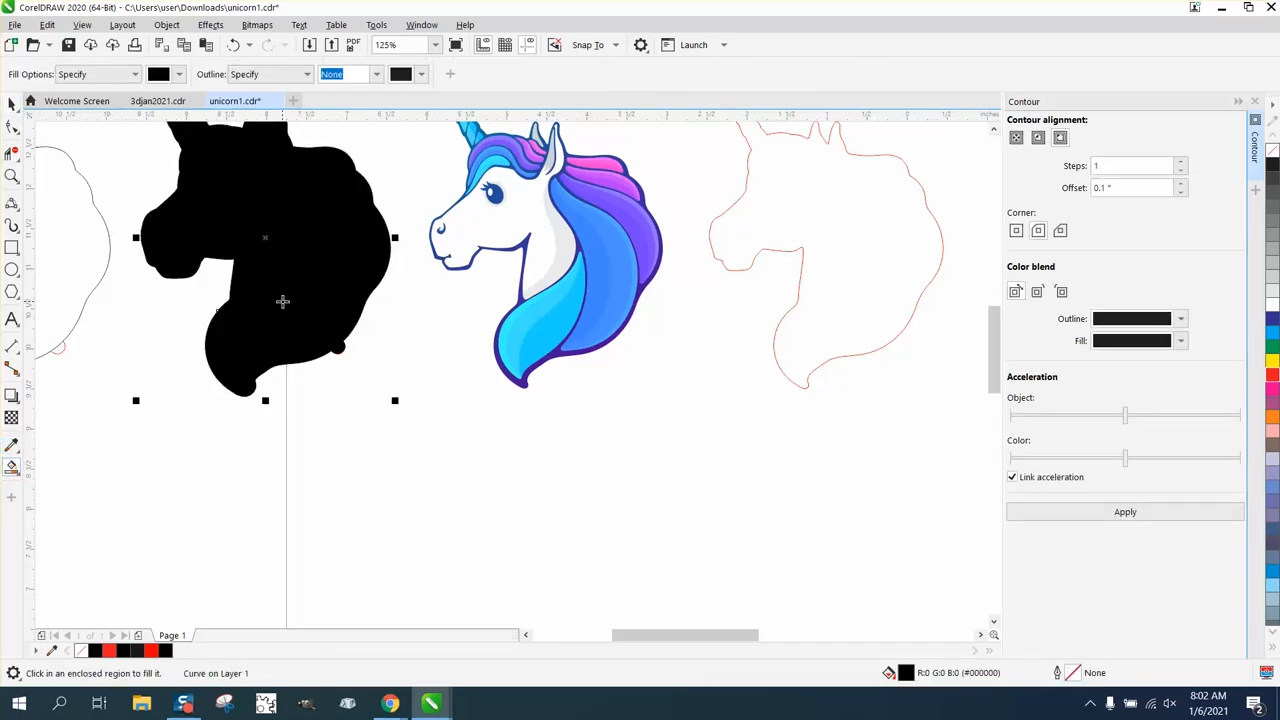
pyautogui.press('Down')
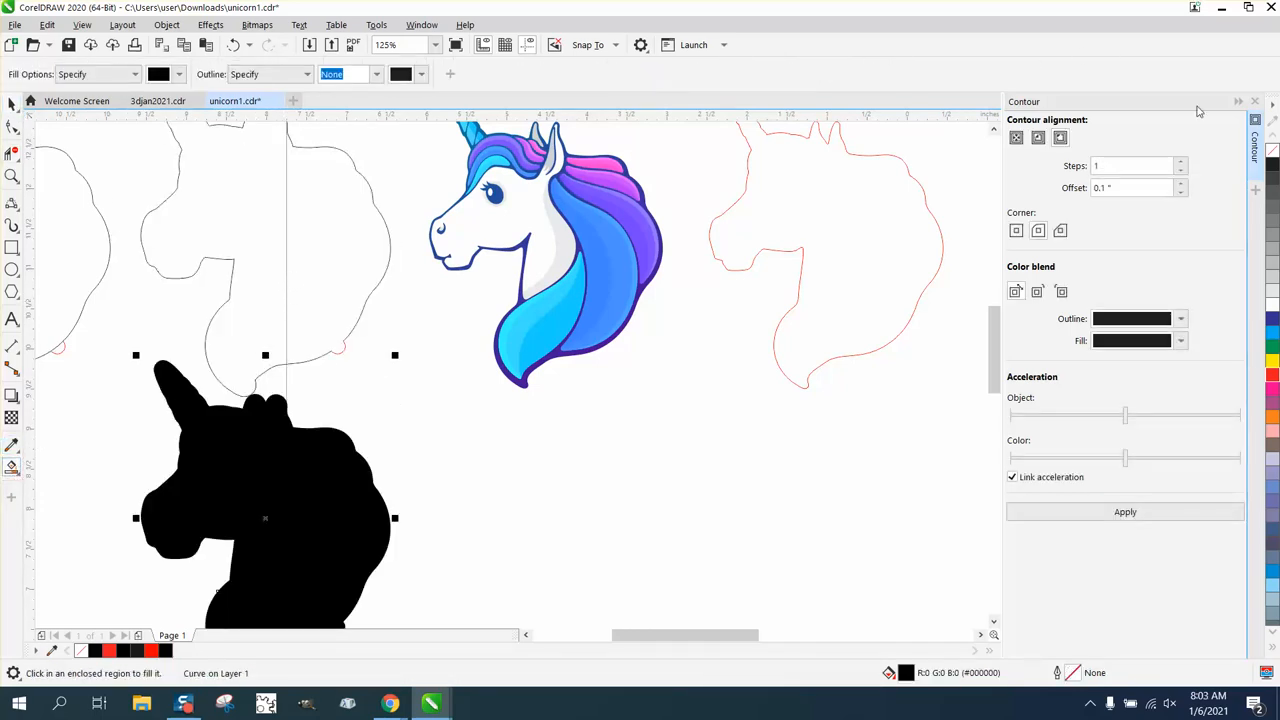
# Step: Remove the black fill from the new unicorn shape and give it a red outline
pyautogui.click(1271, 151)
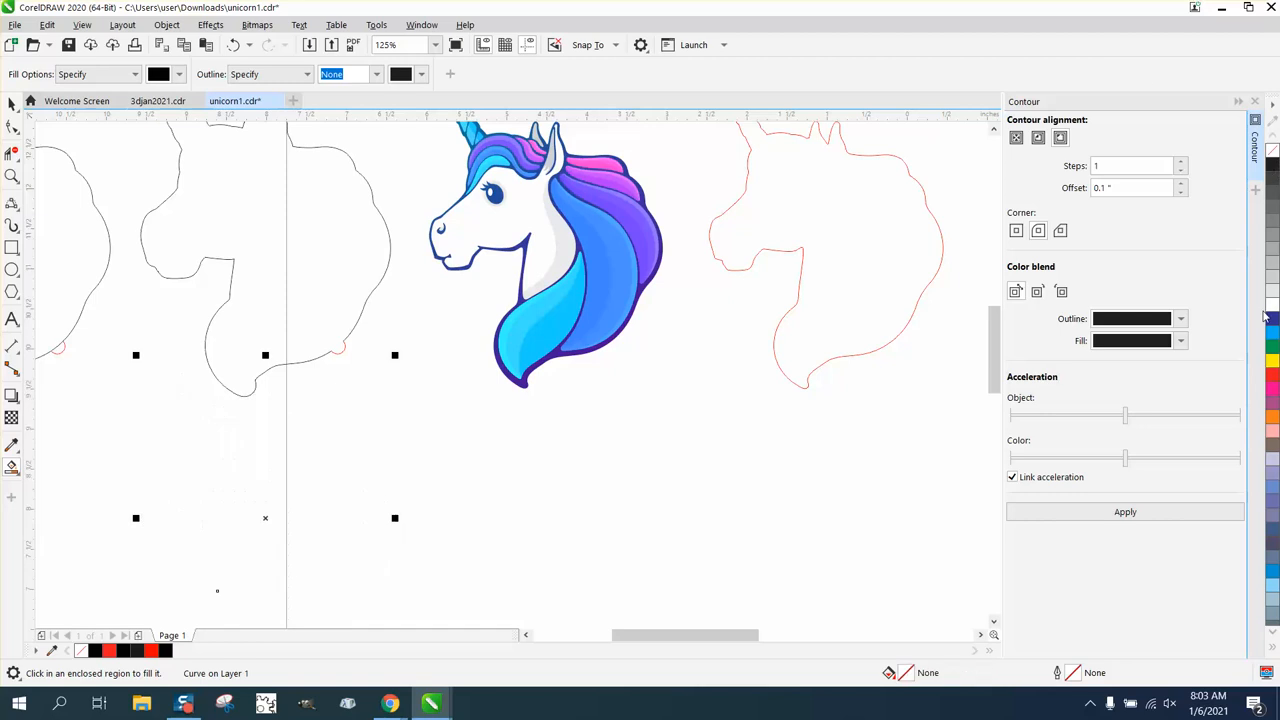
pyautogui.rightClick(1273, 378)
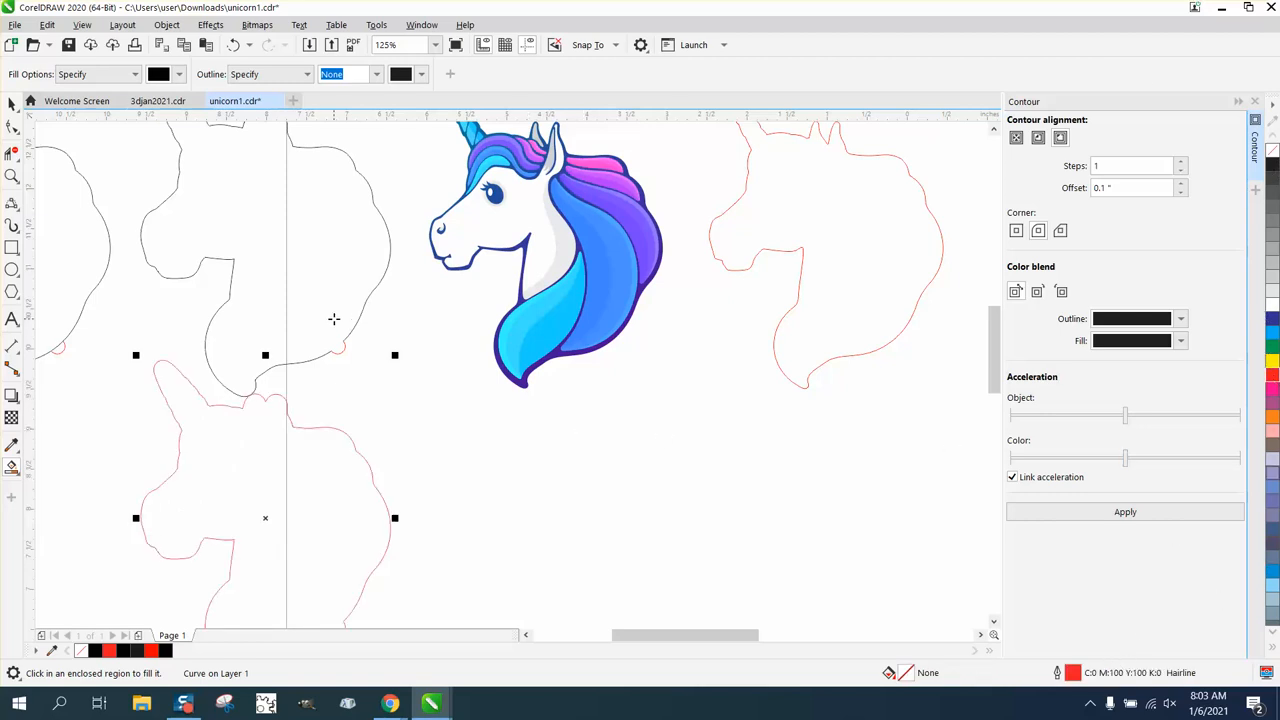
pyautogui.click(11, 104)
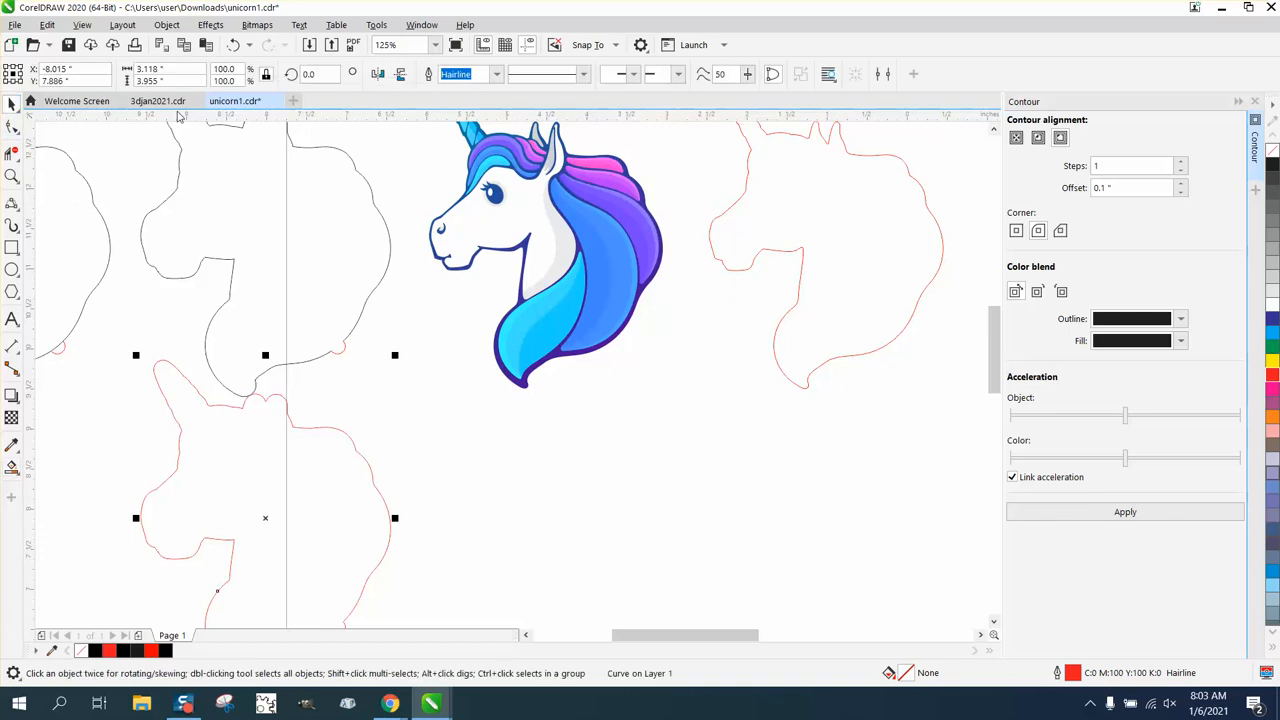
# Step: Delete the old black outline and loose arc, and move the red unicorn shape 3.5 inches up into their place
pyautogui.click(314, 151)
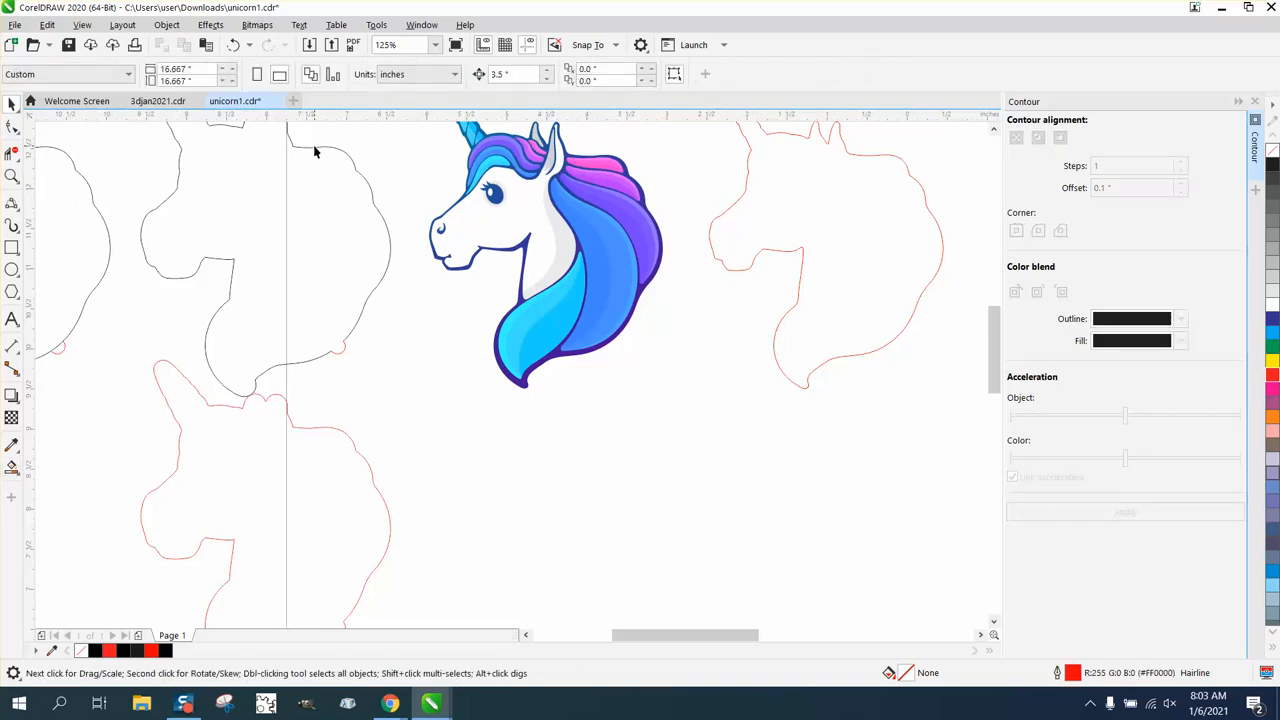
pyautogui.click(320, 148)
pyautogui.press('Delete')
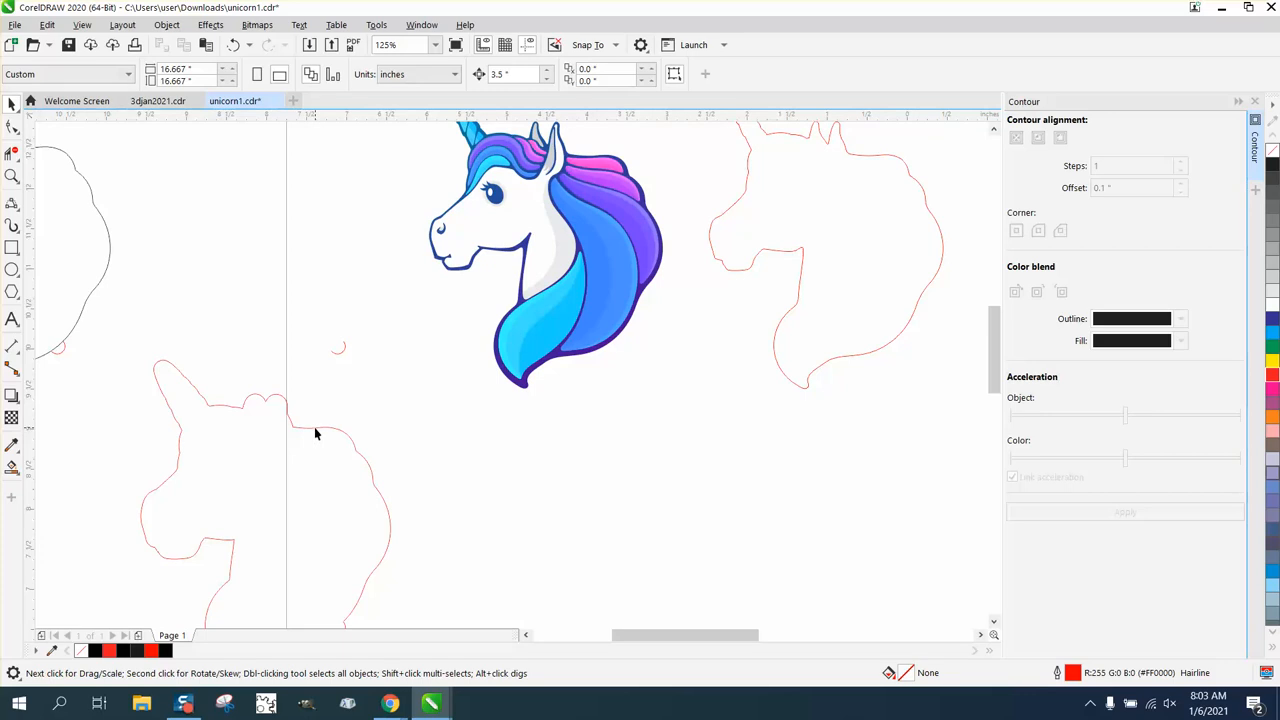
pyautogui.click(340, 348)
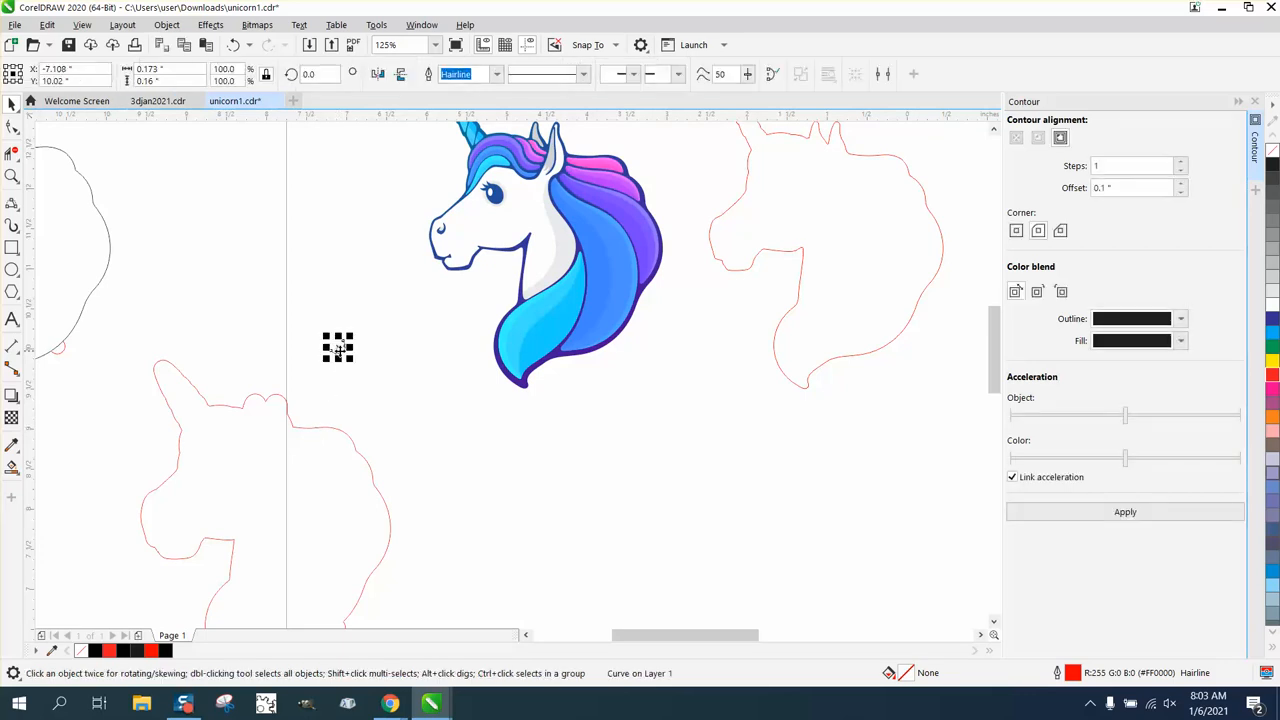
pyautogui.press('Delete')
pyautogui.click(346, 435)
pyautogui.press('Up')
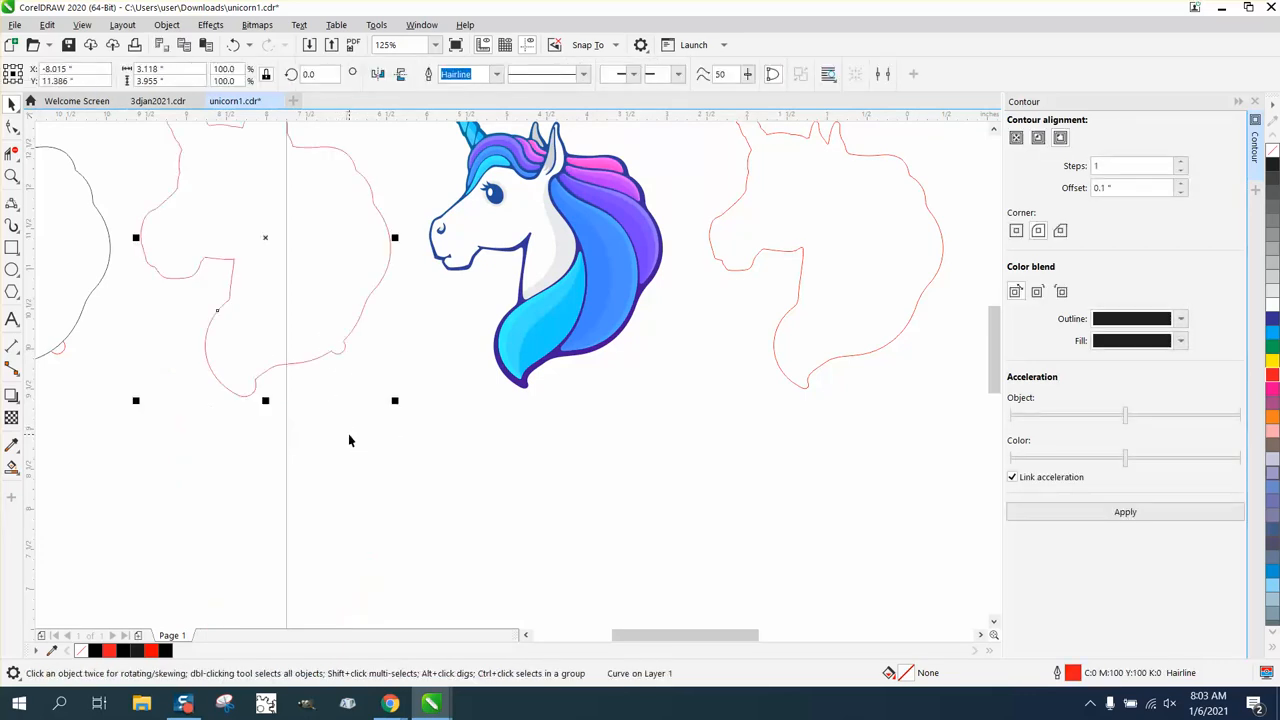
# Step: Delete the black unicorn outline beyond the arc's ends and the red arc on the leftmost copy, using Virtual Segment Delete to keep the short segment between them
pyautogui.scroll(-1, 61, 199)
pyautogui.click(11, 177)
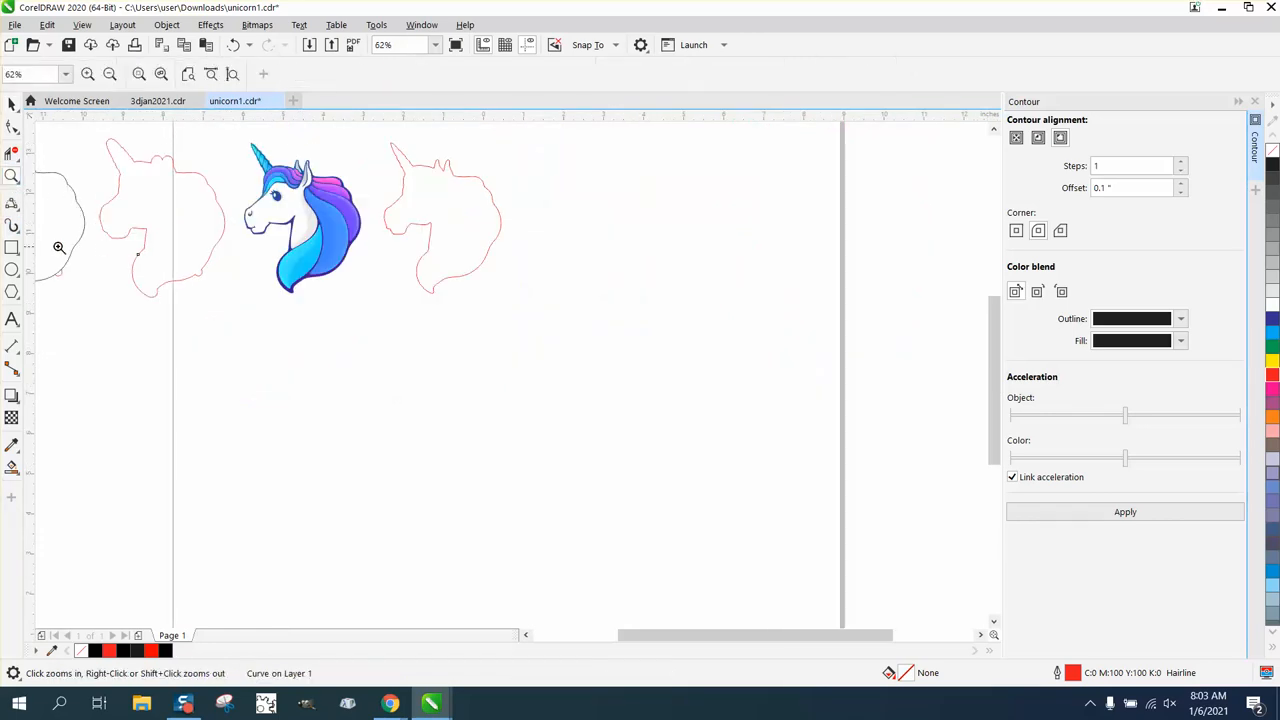
pyautogui.moveTo(51, 268); pyautogui.dragTo(138, 321)
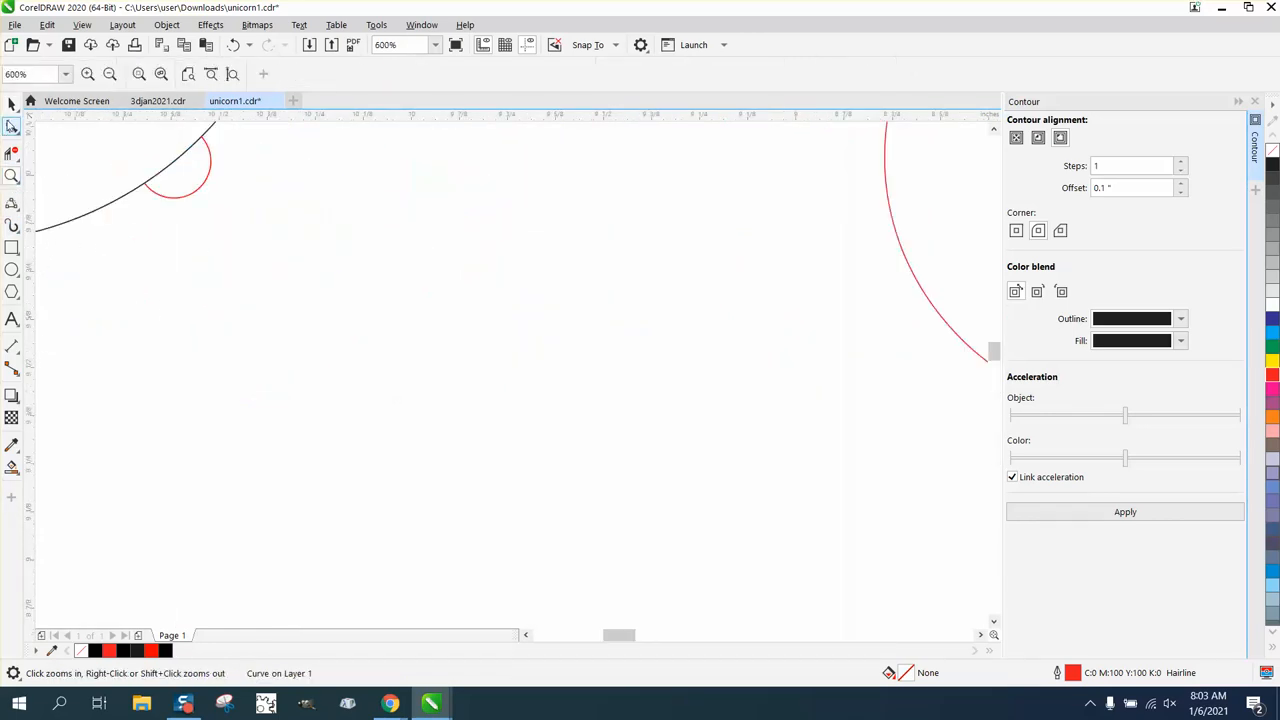
pyautogui.click(12, 153)
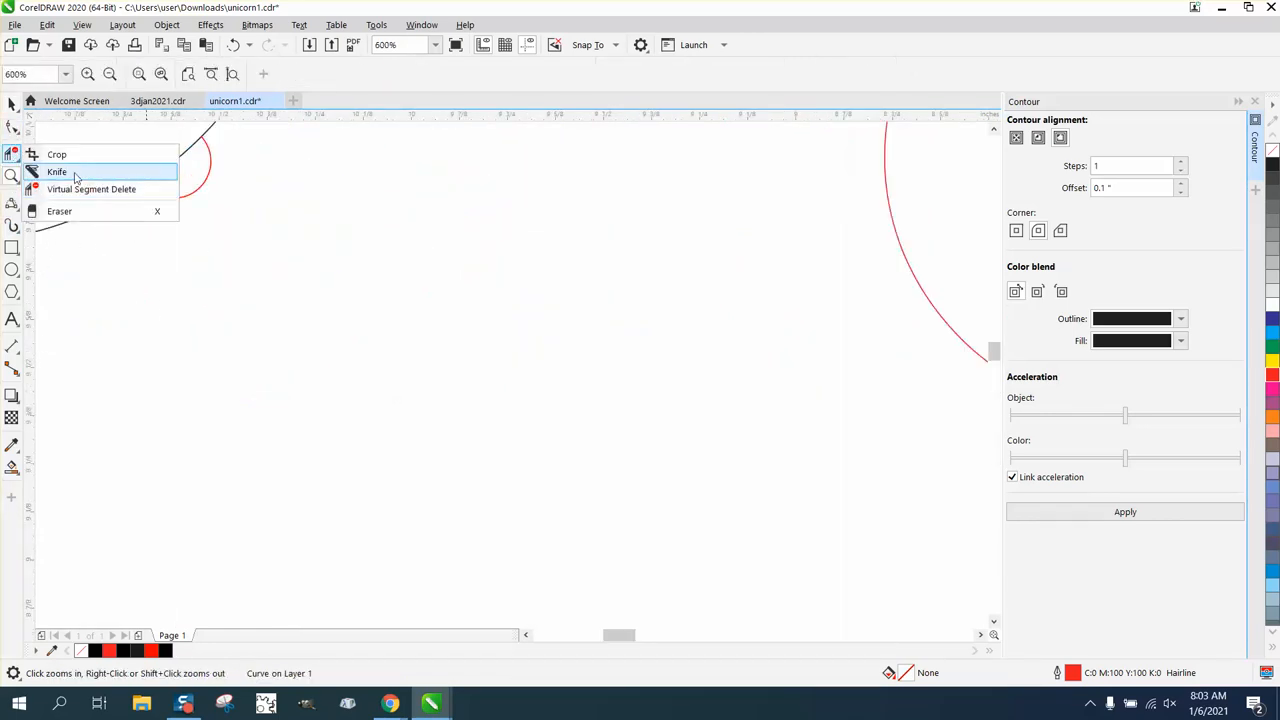
pyautogui.click(81, 188)
pyautogui.click(128, 210)
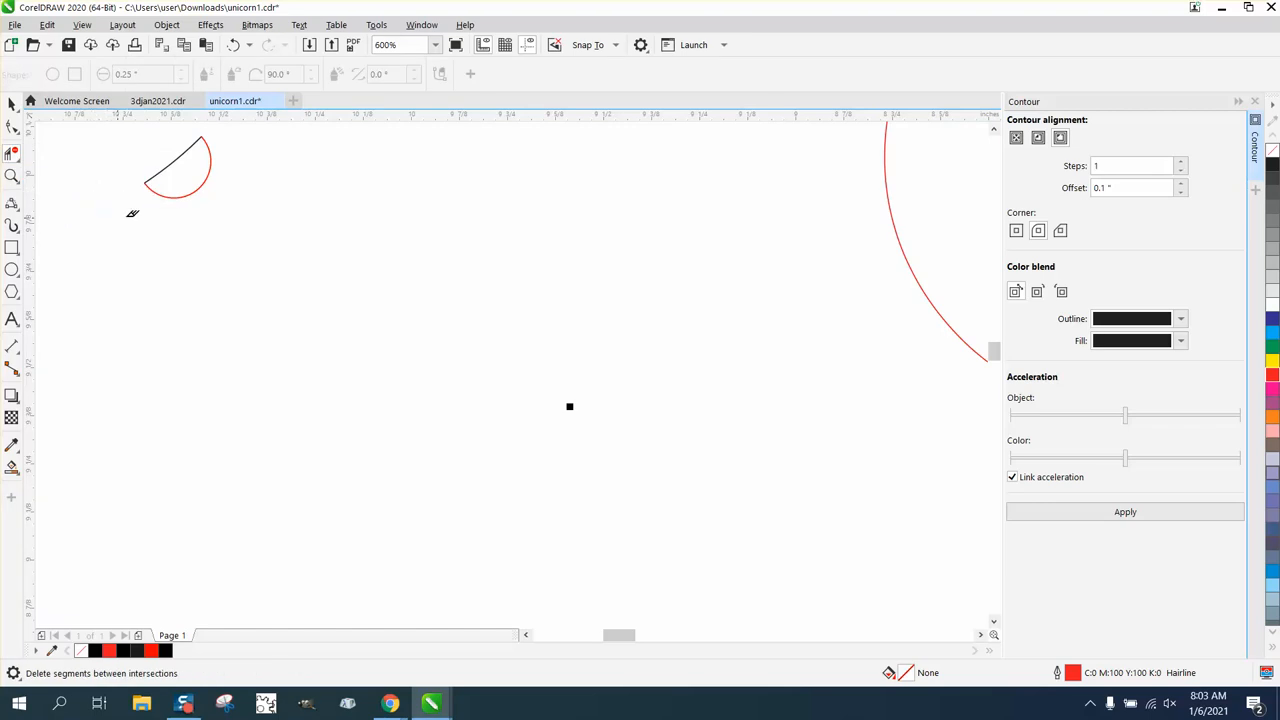
pyautogui.click(203, 141)
pyautogui.click(207, 183)
pyautogui.click(12, 104)
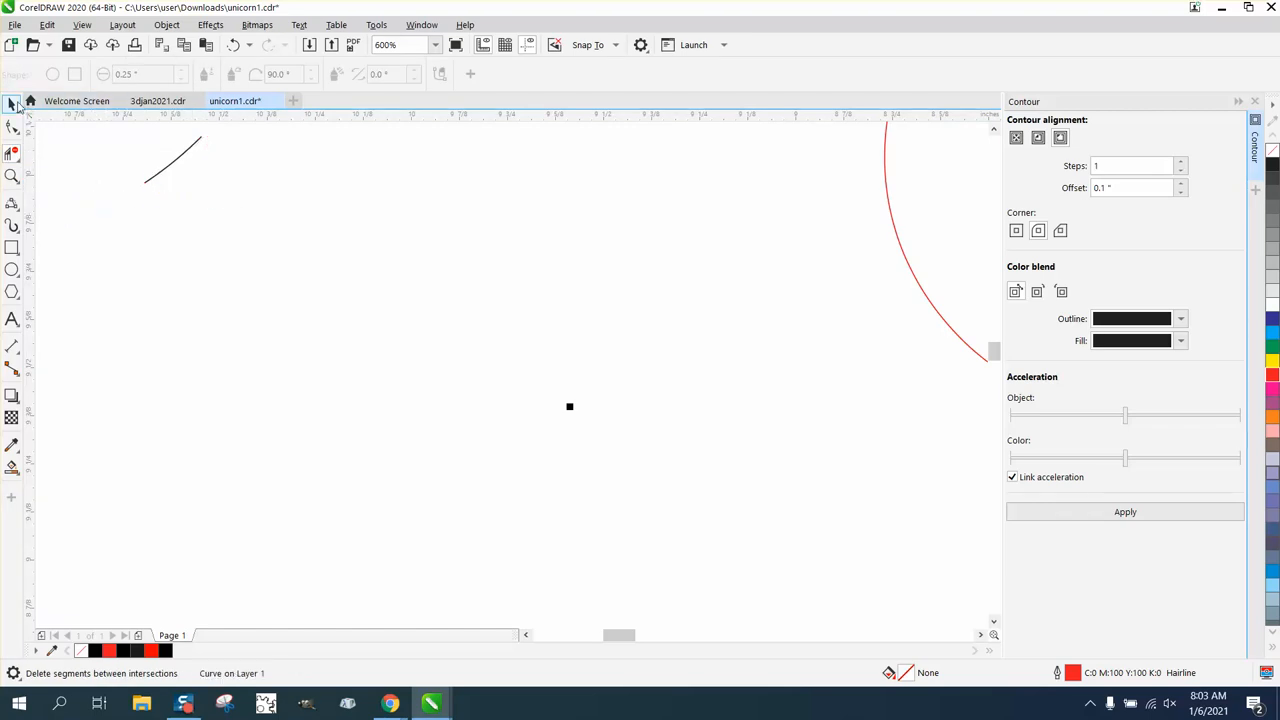
pyautogui.click(12, 104)
pyautogui.click(50, 104)
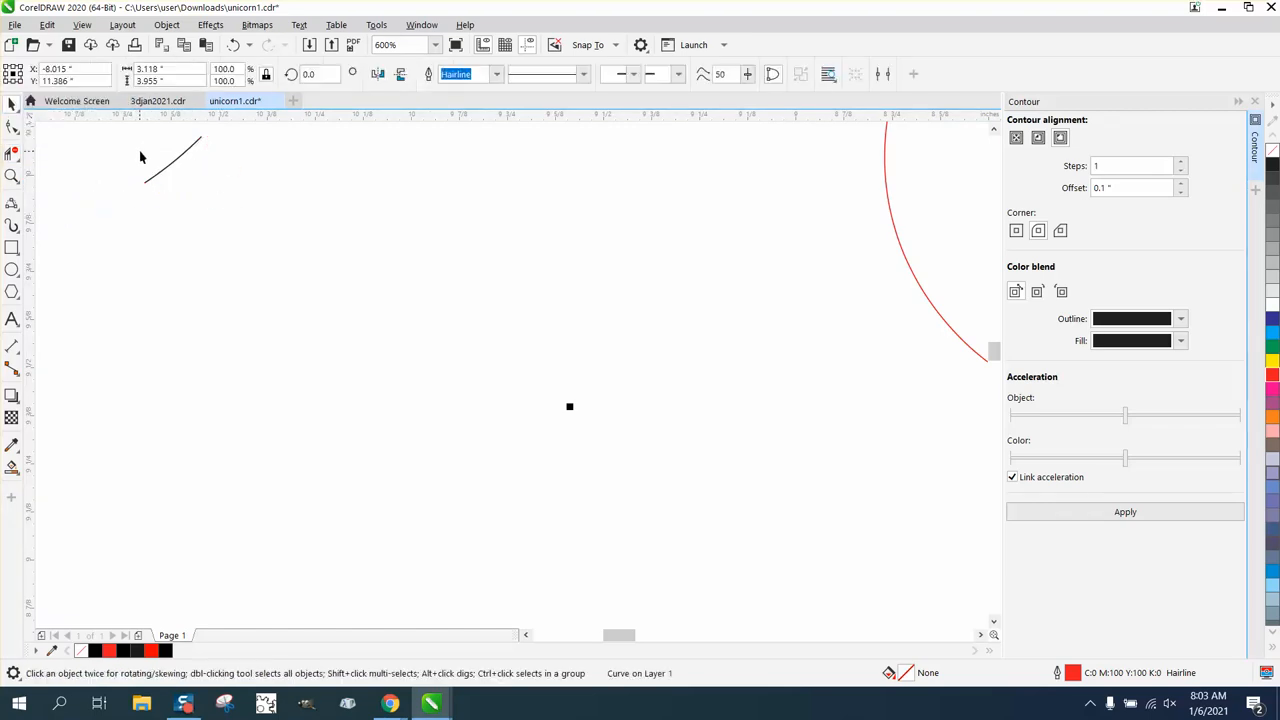
# Step: Set the short segment's outline color to red (#FF0000) from the RGB Palette
pyautogui.click(172, 168)
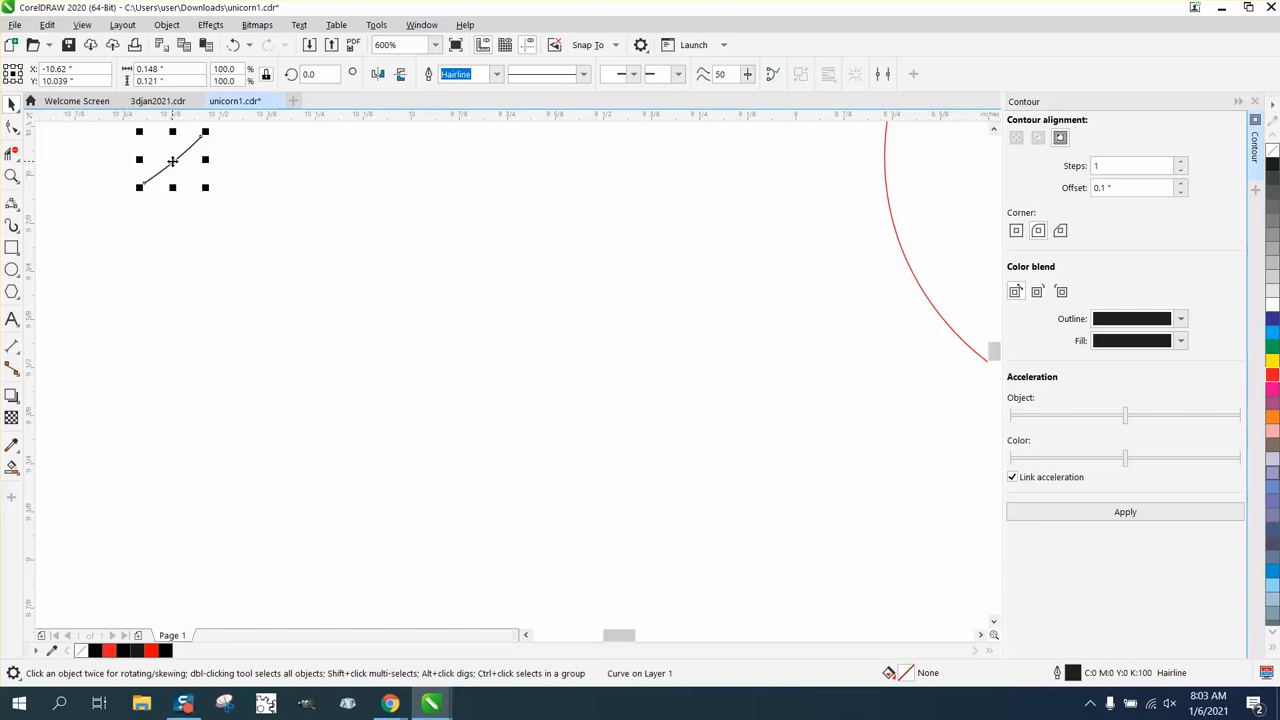
pyautogui.doubleClick(1070, 673)
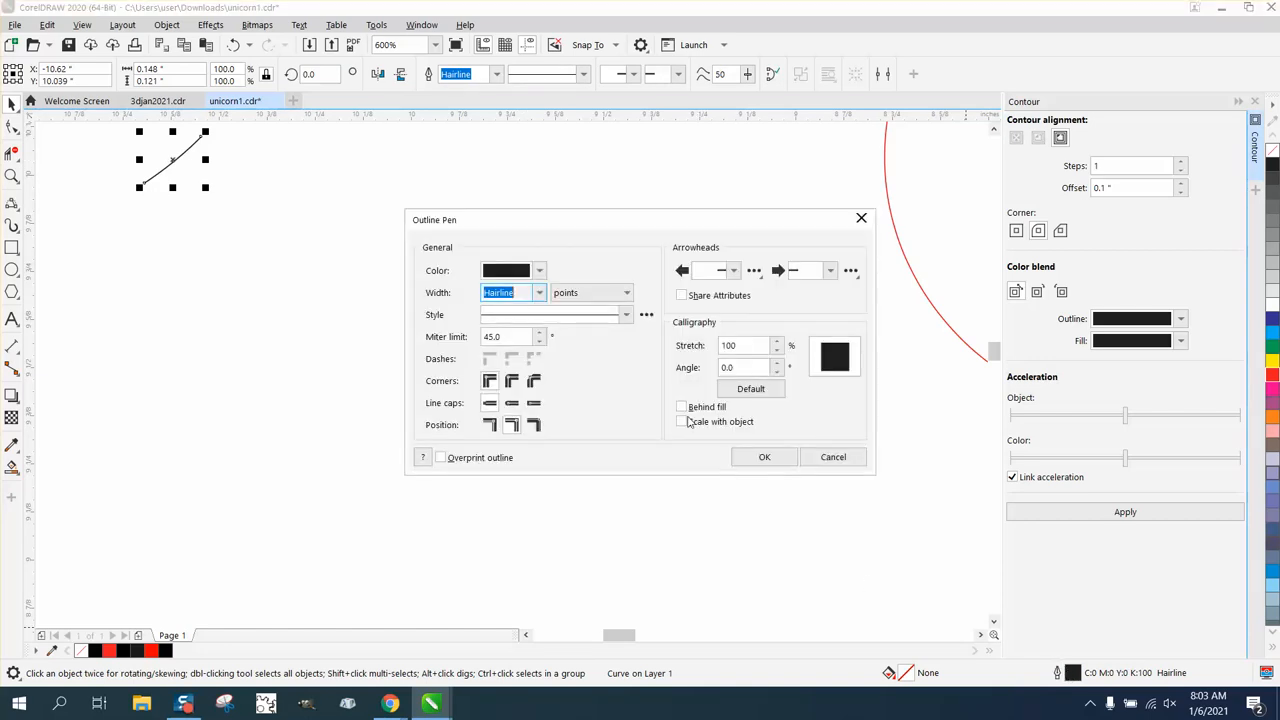
pyautogui.click(540, 271)
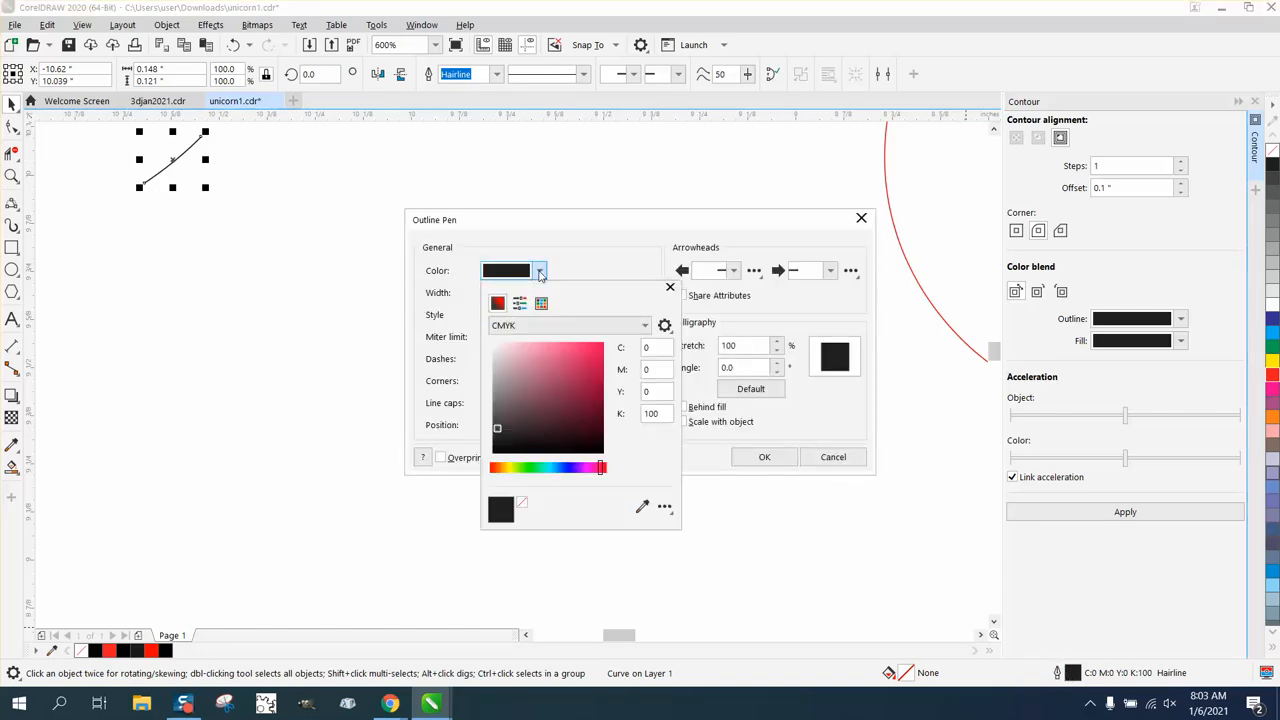
pyautogui.click(546, 309)
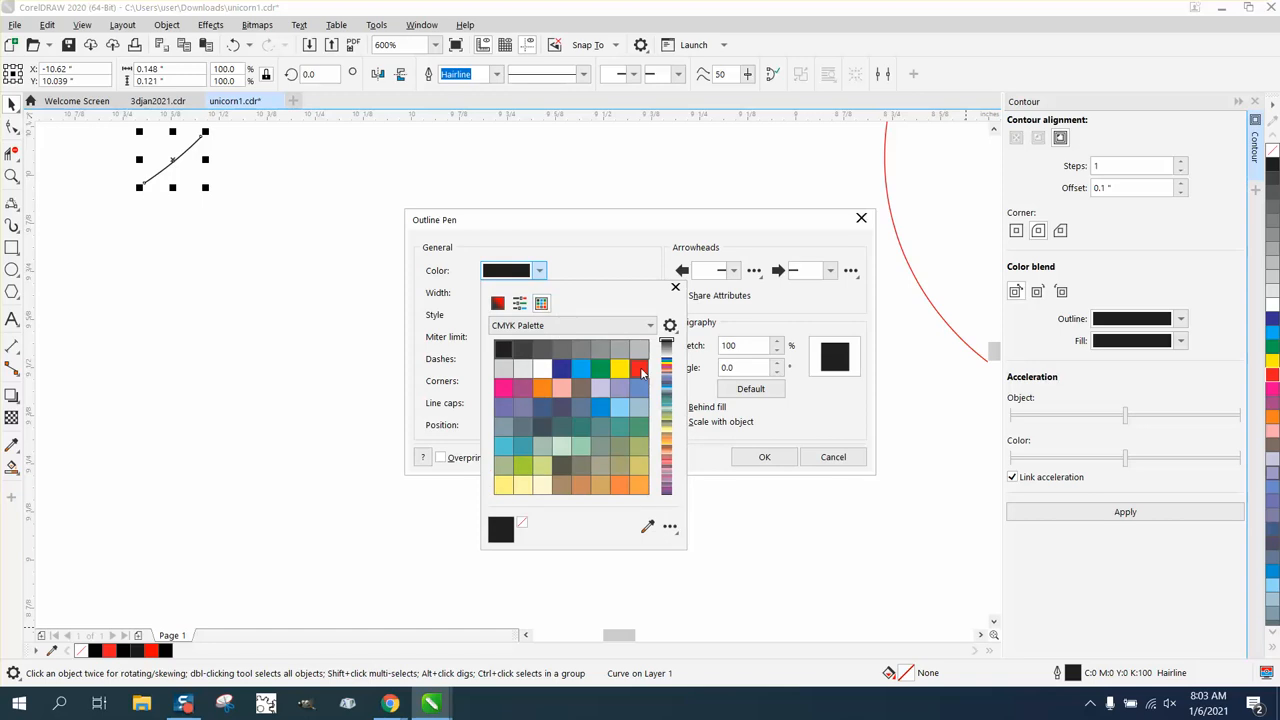
pyautogui.click(639, 369)
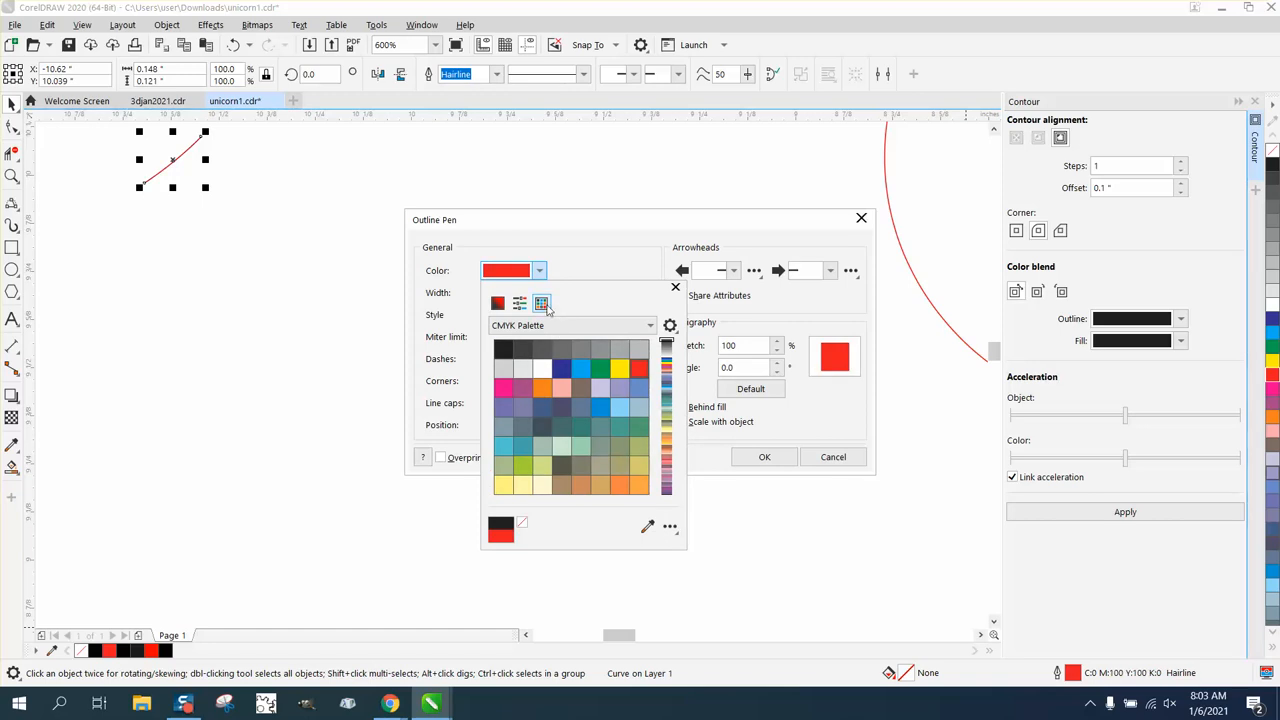
pyautogui.click(648, 326)
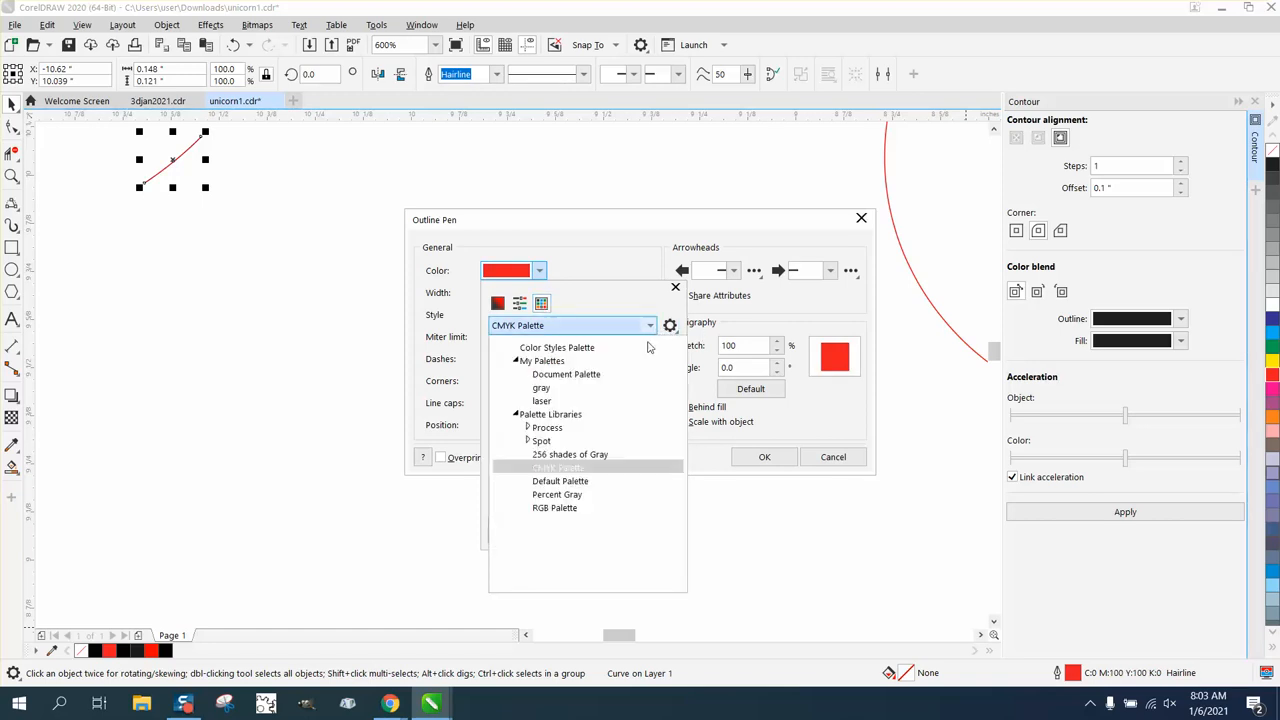
pyautogui.click(565, 508)
pyautogui.click(561, 375)
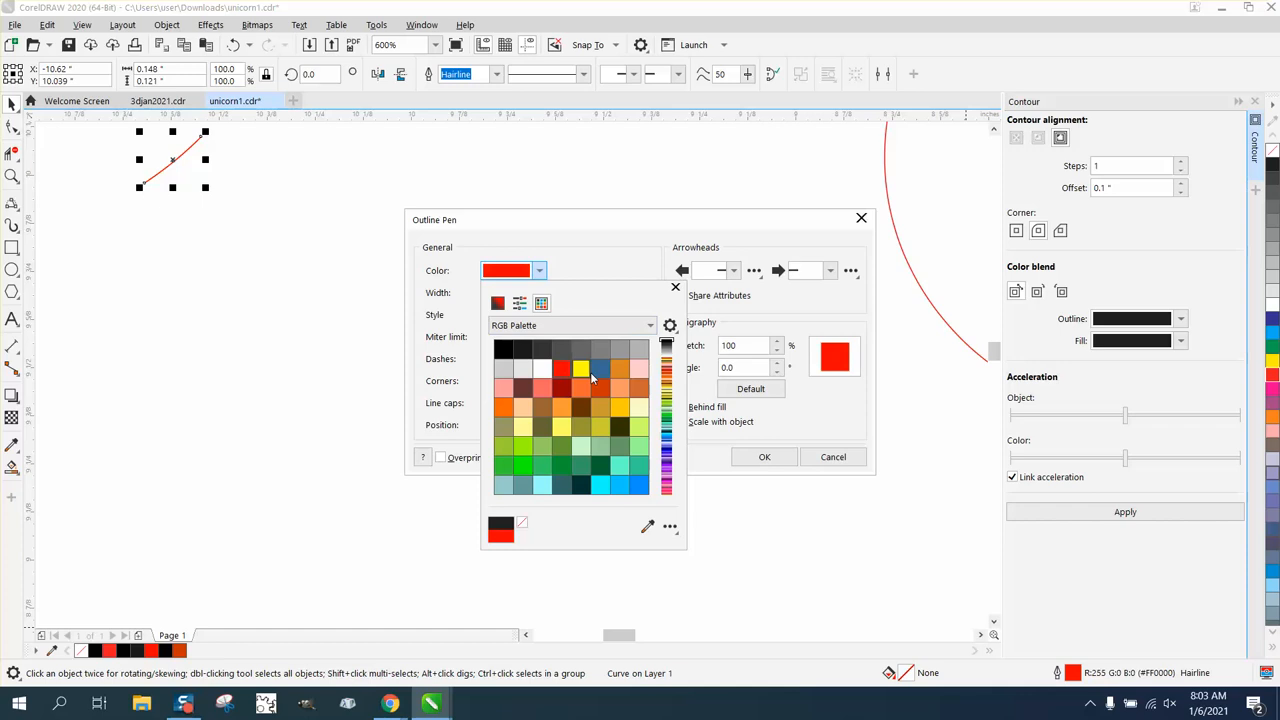
pyautogui.click(752, 455)
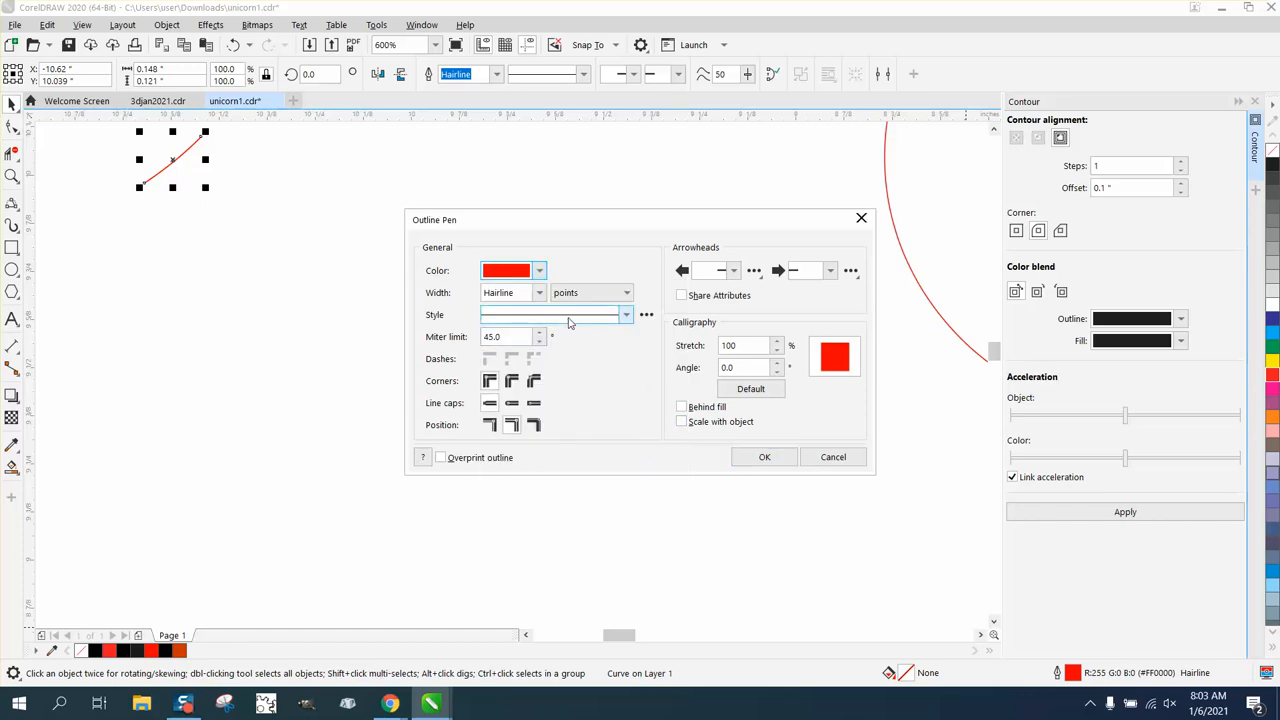
# Step: Apply a dash-dot line style to the short segment's outline
pyautogui.click(628, 318)
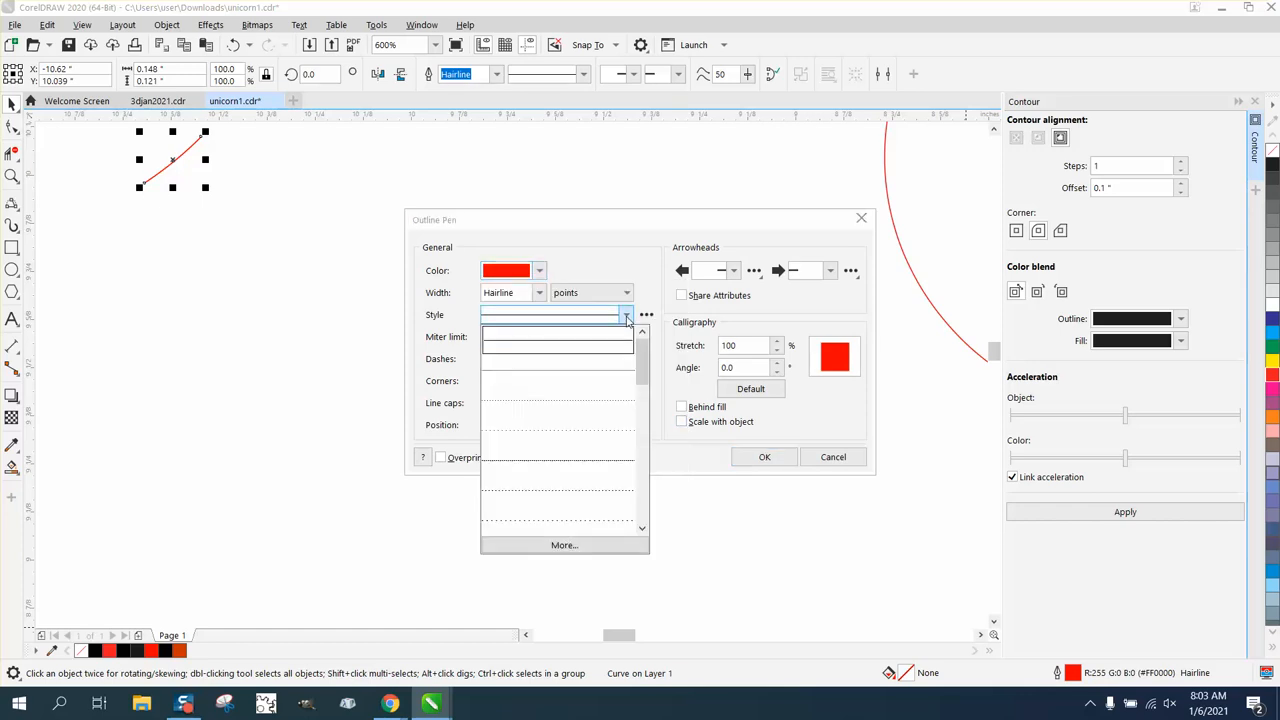
pyautogui.moveTo(637, 371); pyautogui.dragTo(646, 461)
pyautogui.click(600, 378)
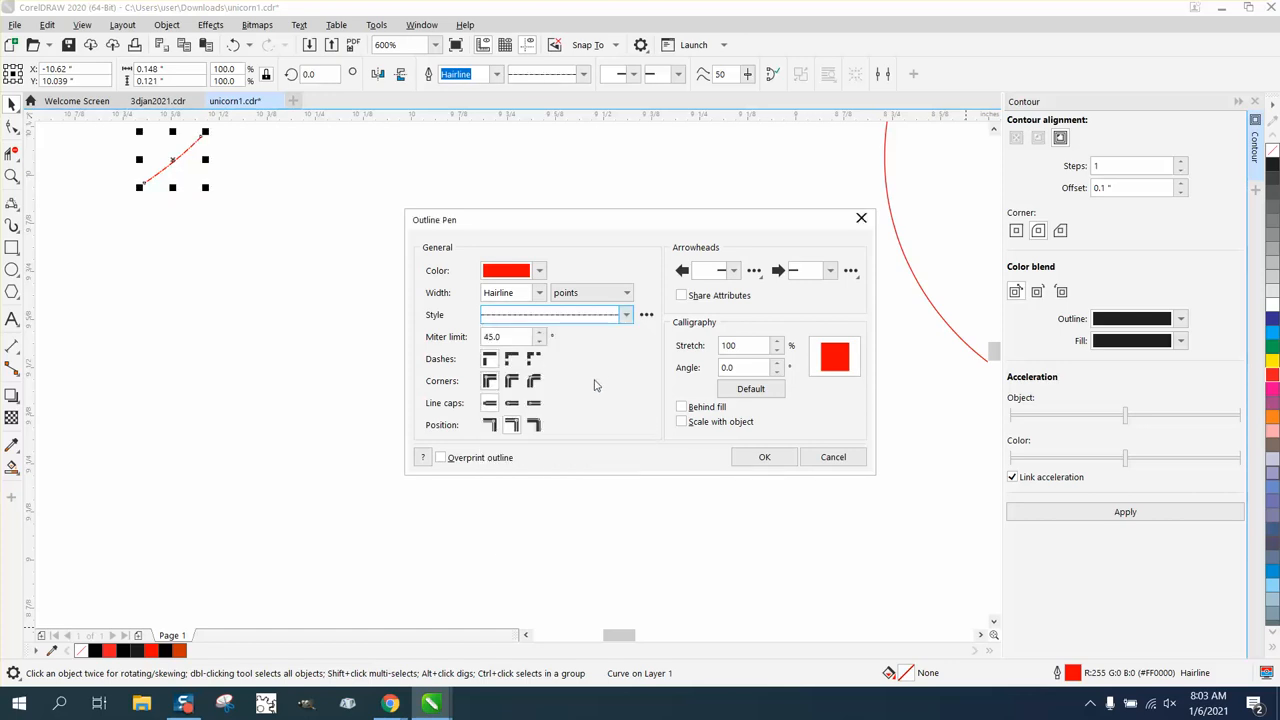
pyautogui.click(762, 457)
# Step: Move the dash-dot segment 3.5 inches to the right, across the opening of the rounded tab on the red unicorn outline
pyautogui.scroll(-2, 364, 297)
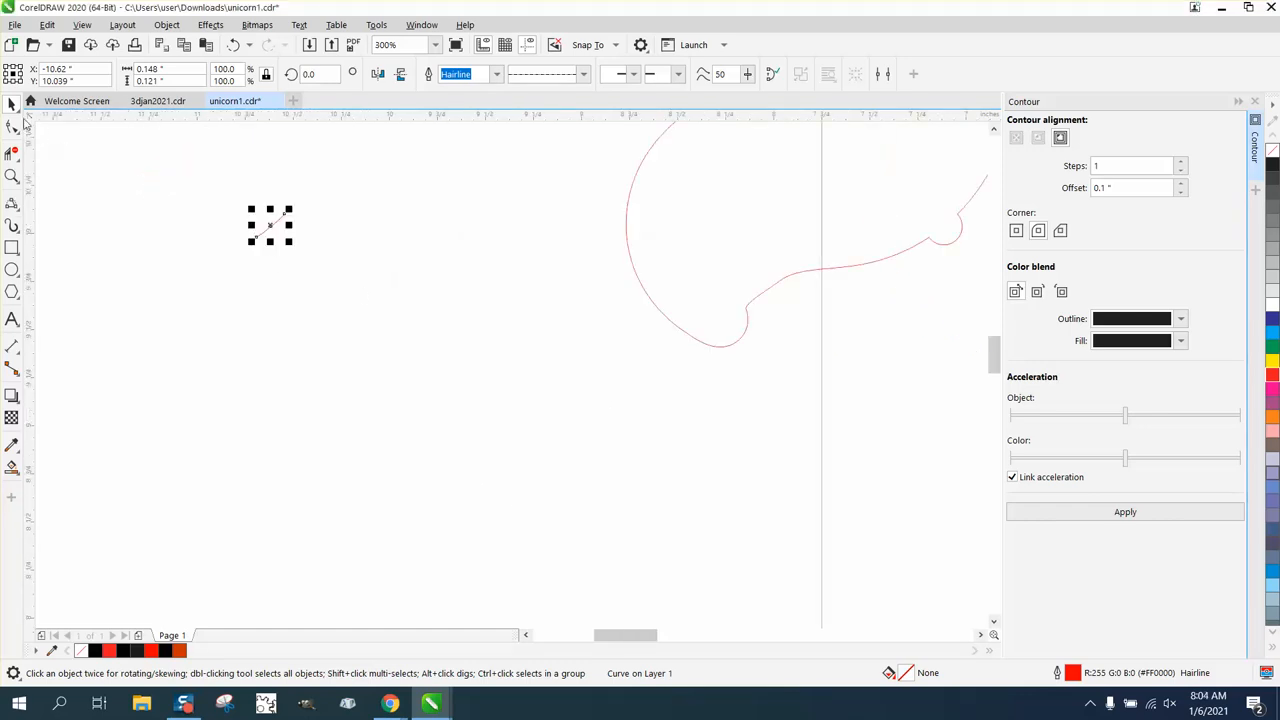
pyautogui.moveTo(272, 232); pyautogui.dragTo(327, 261)
pyautogui.press('Right')
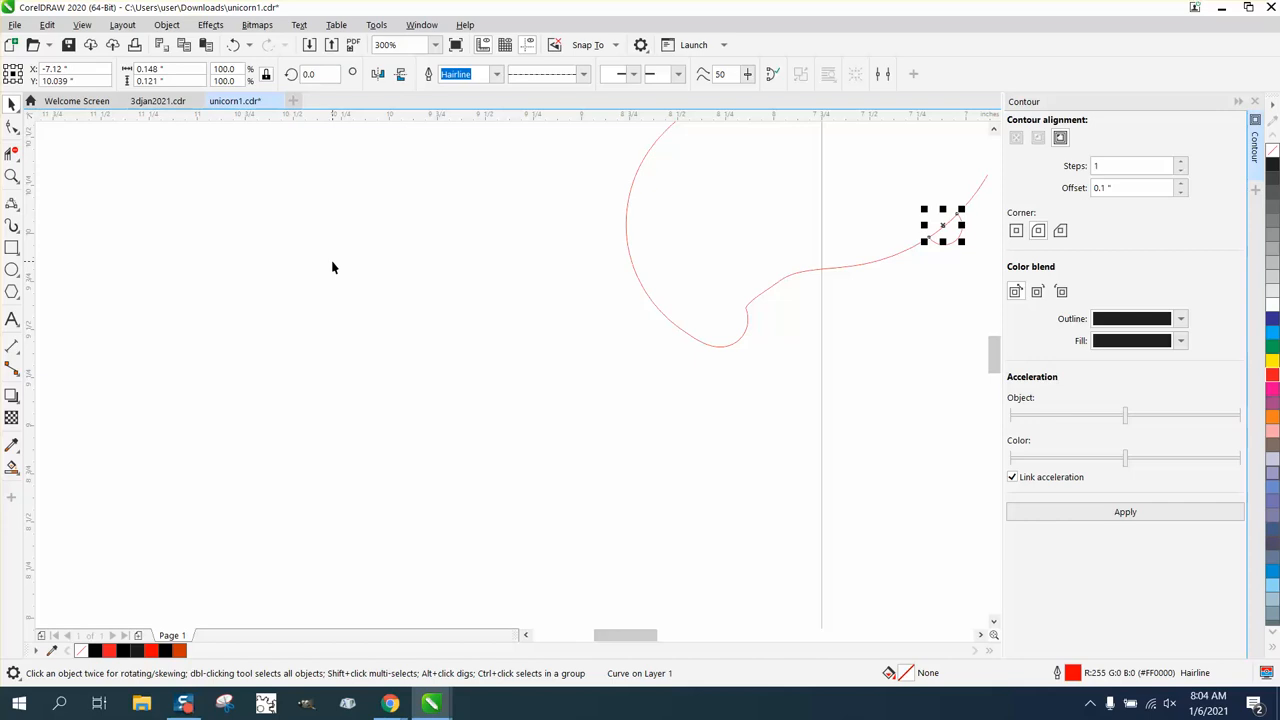
# Step: Convert the dash-dot segment's outline to an object and break it apart into separate pieces
pyautogui.click(12, 176)
pyautogui.moveTo(912, 206); pyautogui.dragTo(978, 255)
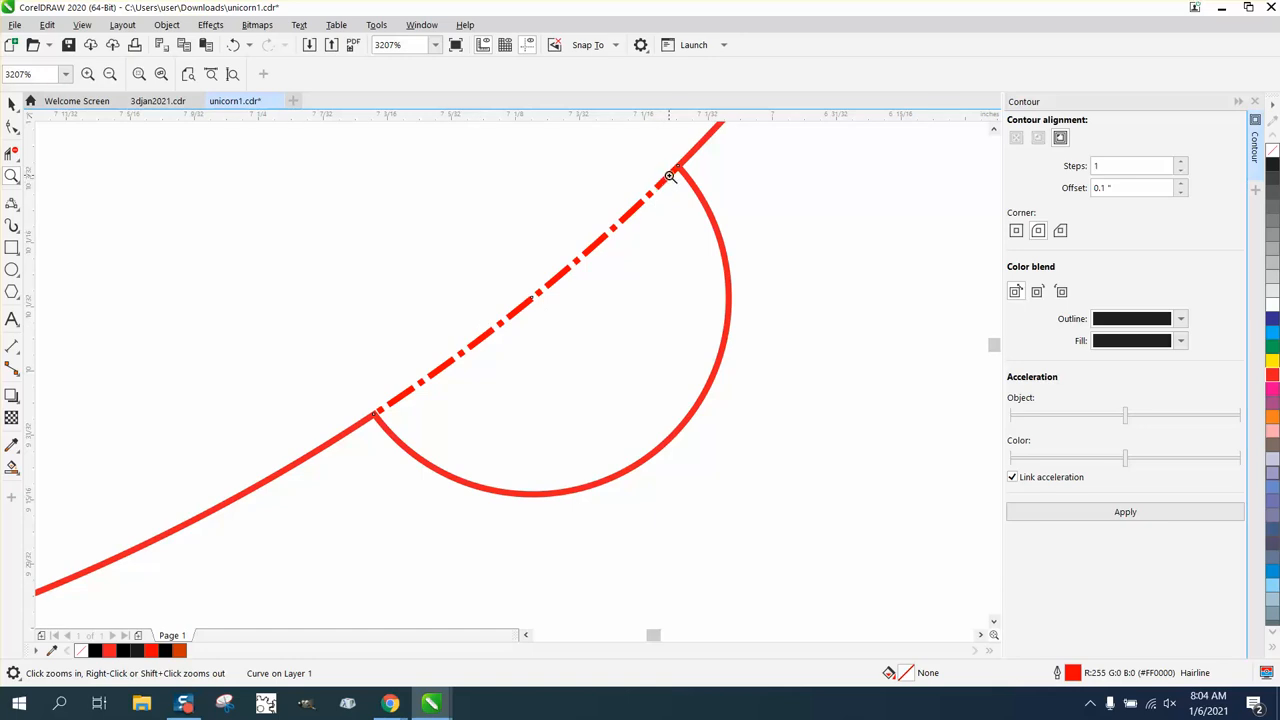
pyautogui.click(11, 103)
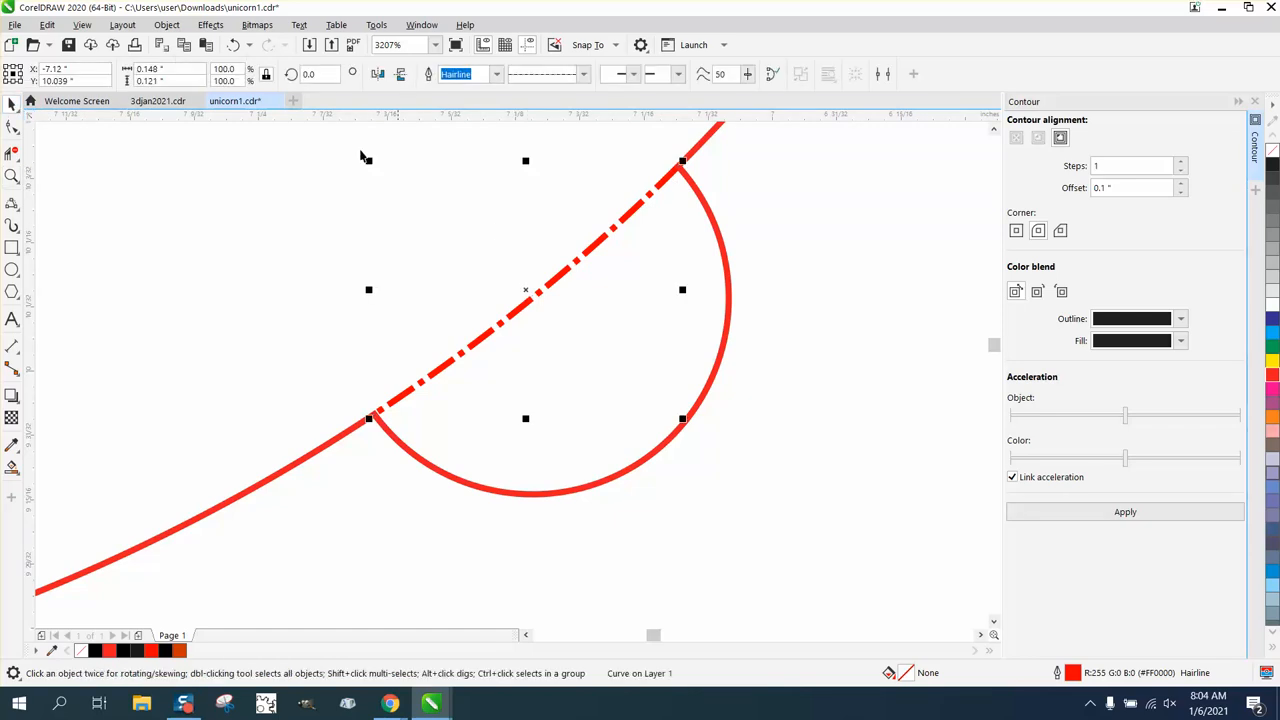
pyautogui.click(168, 25)
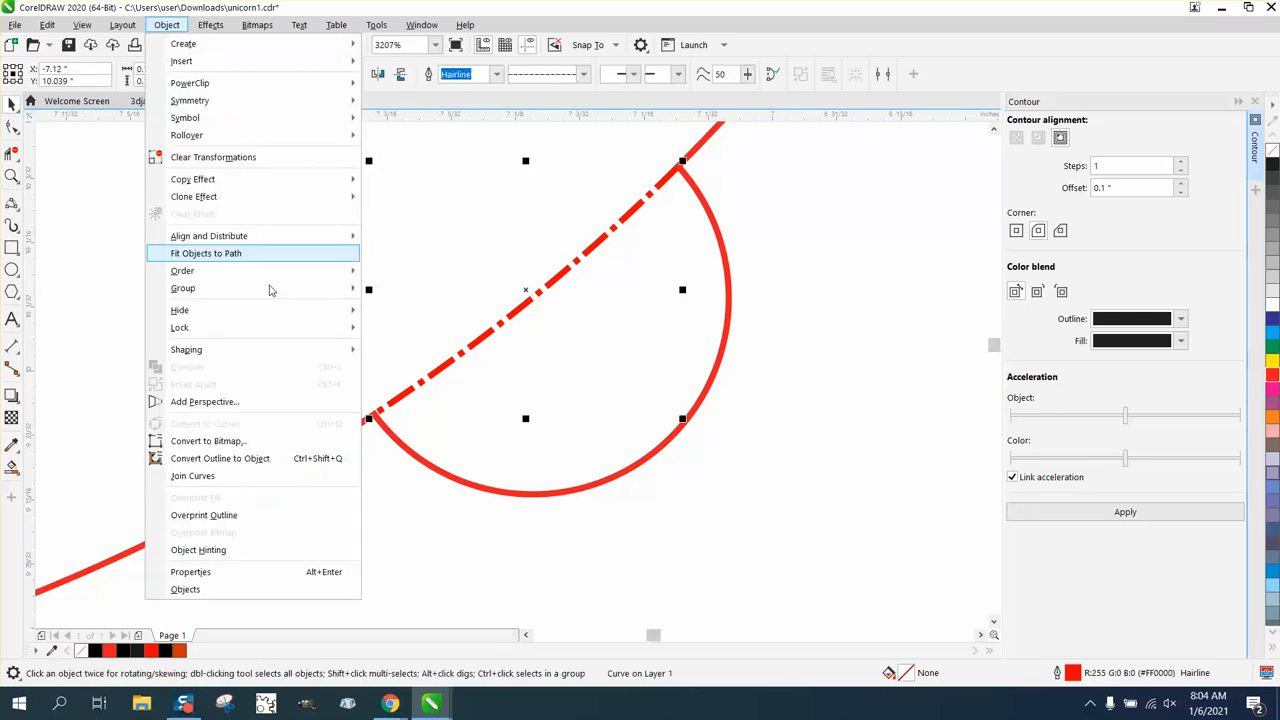
pyautogui.click(245, 459)
pyautogui.click(168, 25)
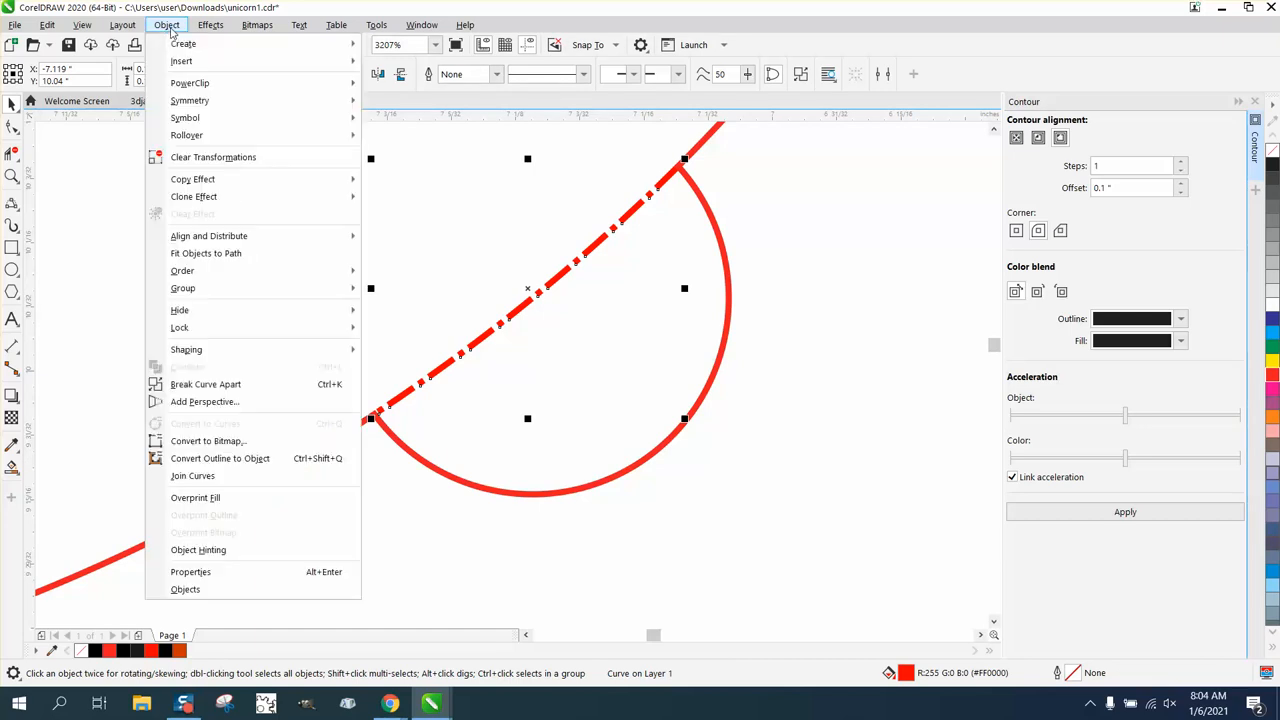
pyautogui.click(207, 391)
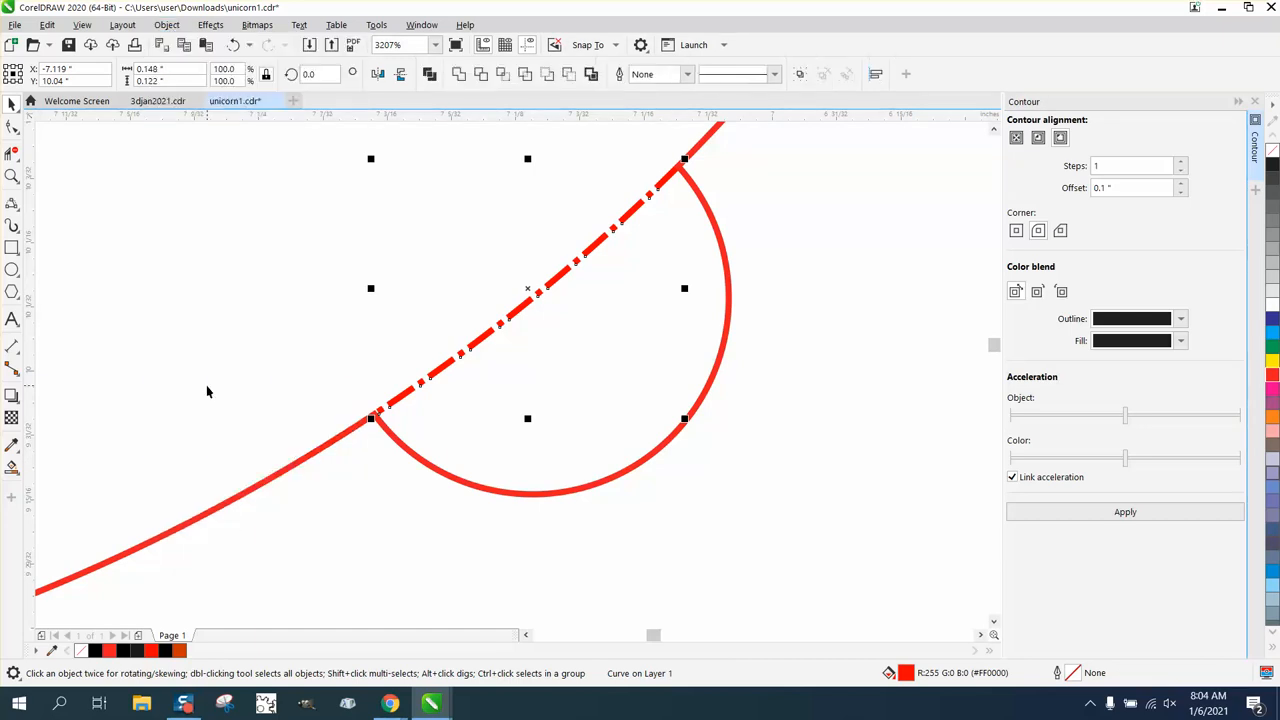
# Step: Reshape the dash at the tab's upper junction by moving its end nodes, pulling it clear of the unicorn outline
pyautogui.click(15, 180)
pyautogui.click(58, 176)
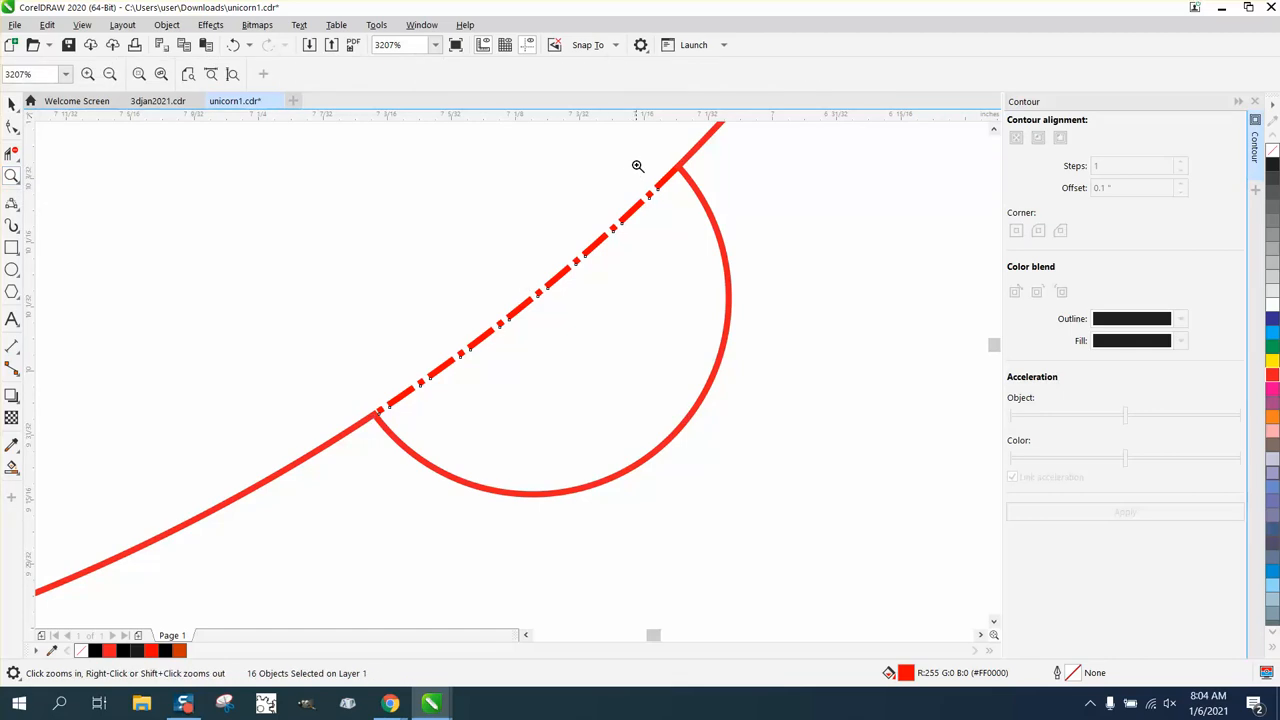
pyautogui.moveTo(615, 145); pyautogui.dragTo(775, 260)
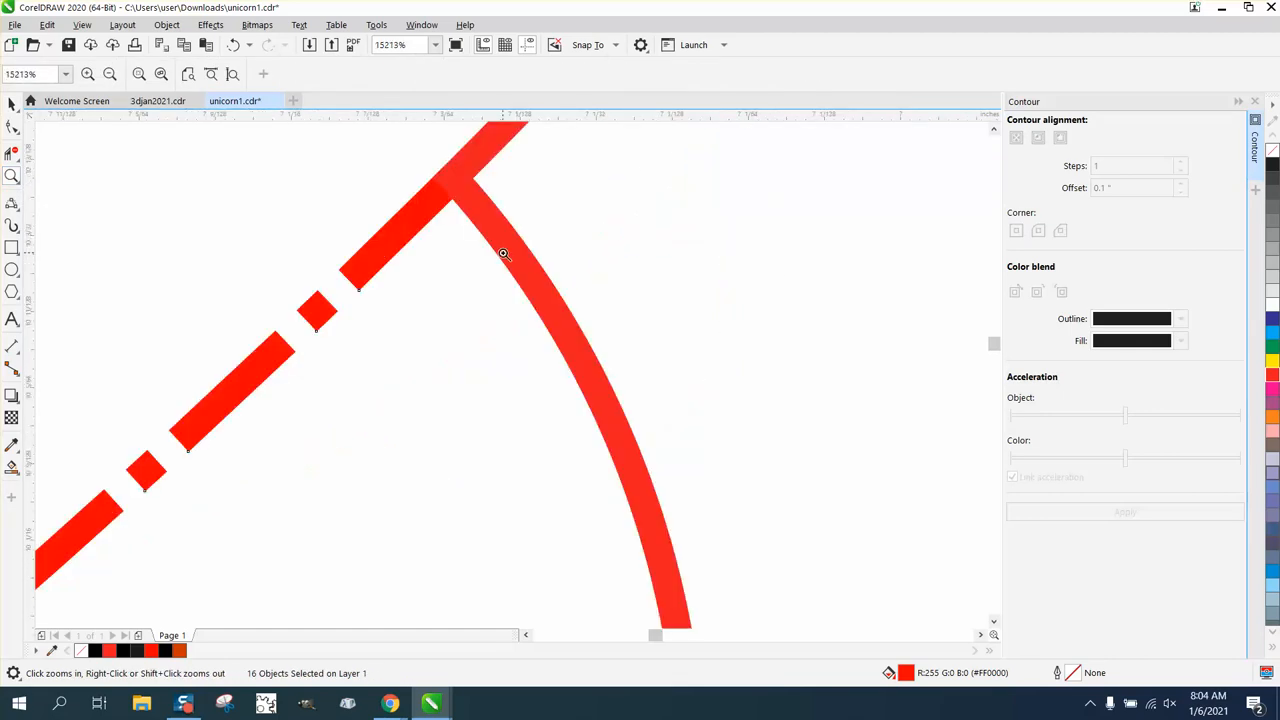
pyautogui.click(12, 127)
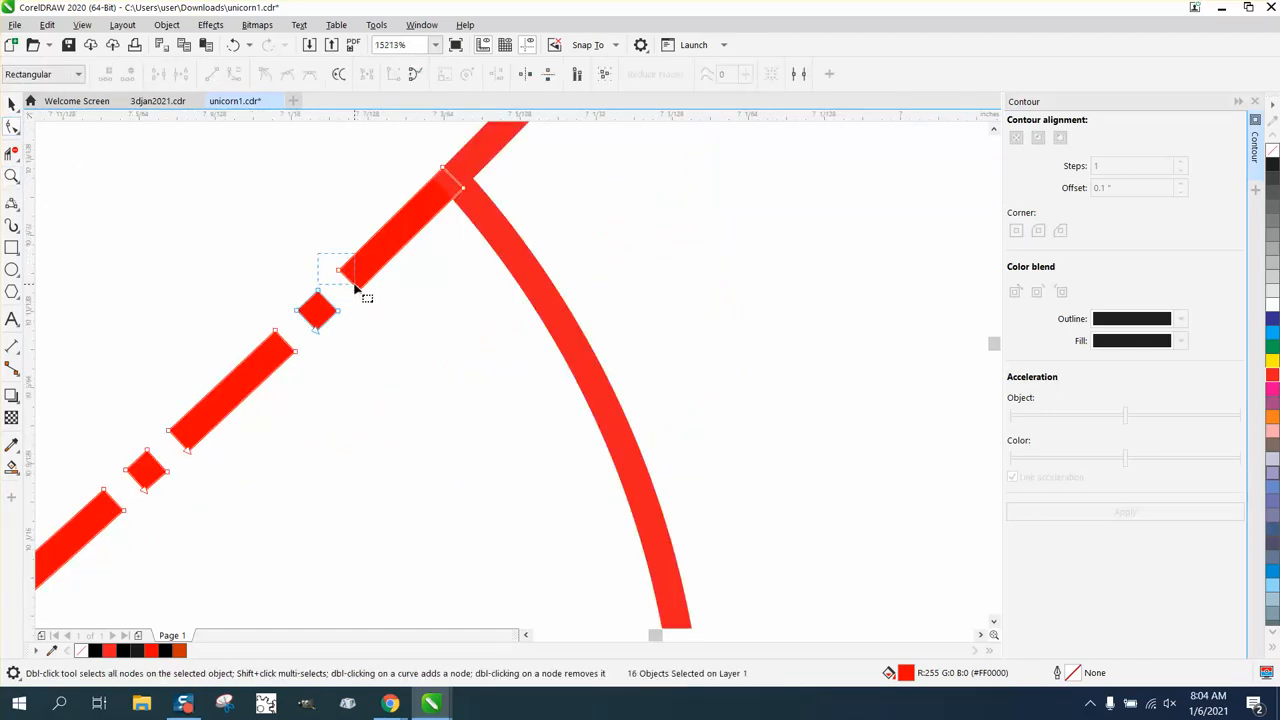
pyautogui.moveTo(331, 259); pyautogui.dragTo(397, 250)
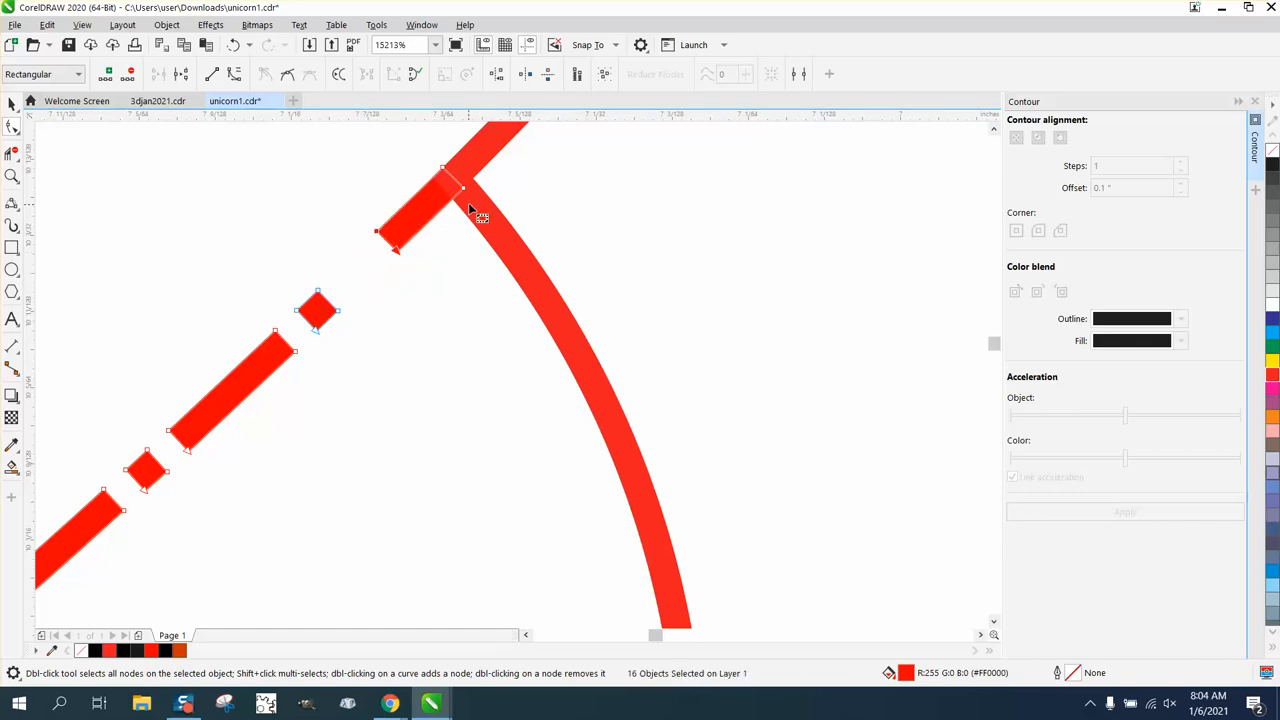
pyautogui.moveTo(418, 152); pyautogui.dragTo(463, 197)
pyautogui.moveTo(460, 190); pyautogui.dragTo(446, 205)
pyautogui.moveTo(358, 219); pyautogui.dragTo(379, 284)
pyautogui.scroll(-3, 450, 165)
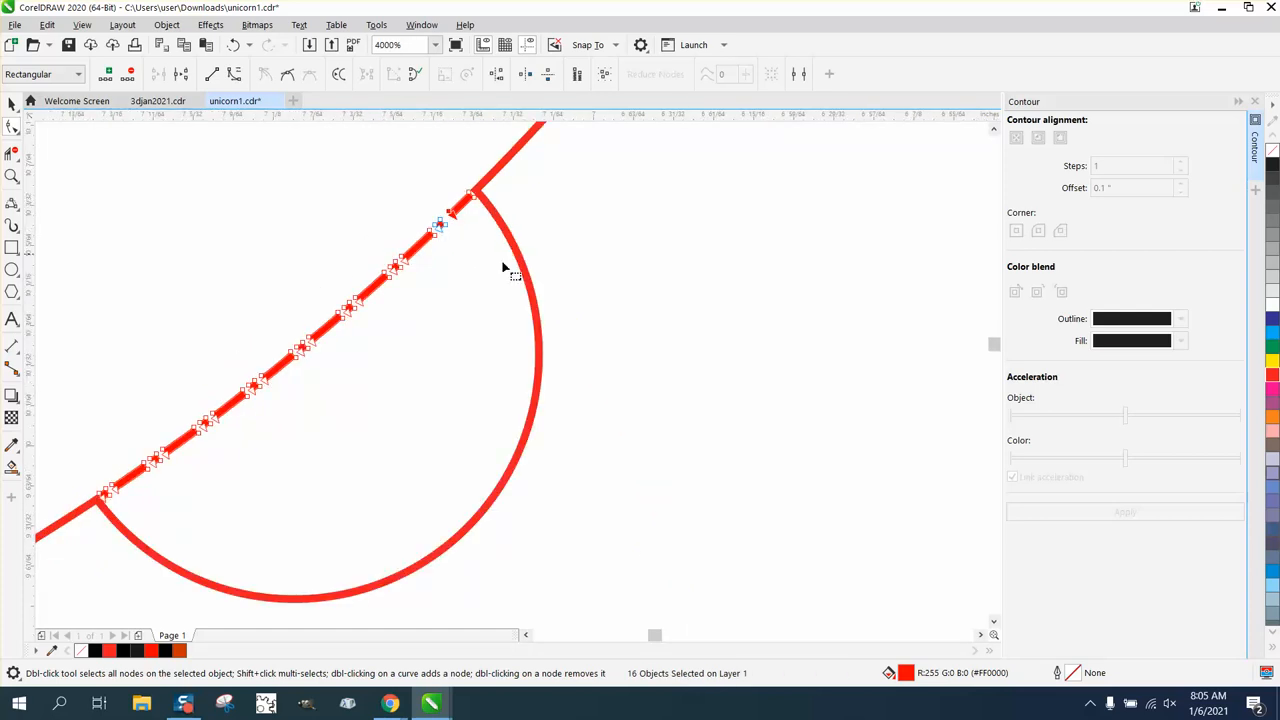
# Step: Delete the small square dot next to the tab's lower junction with the unicorn outline
pyautogui.click(10, 177)
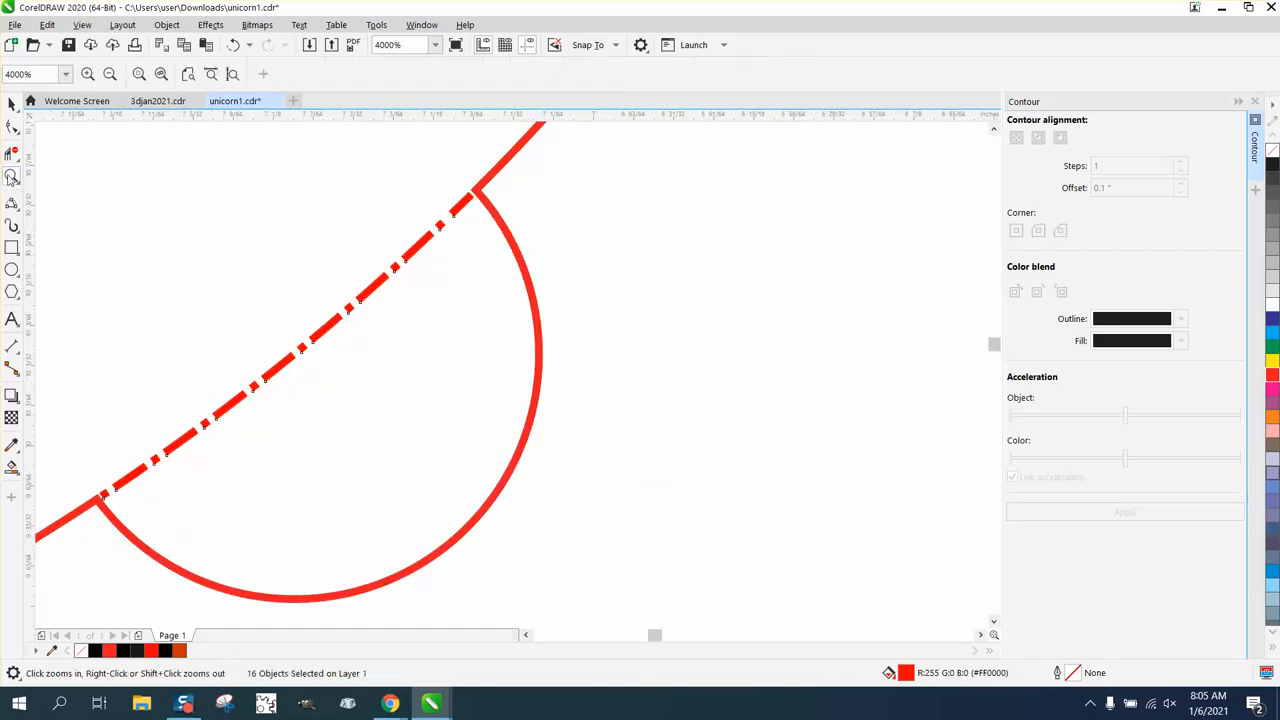
pyautogui.moveTo(170, 503); pyautogui.dragTo(176, 518)
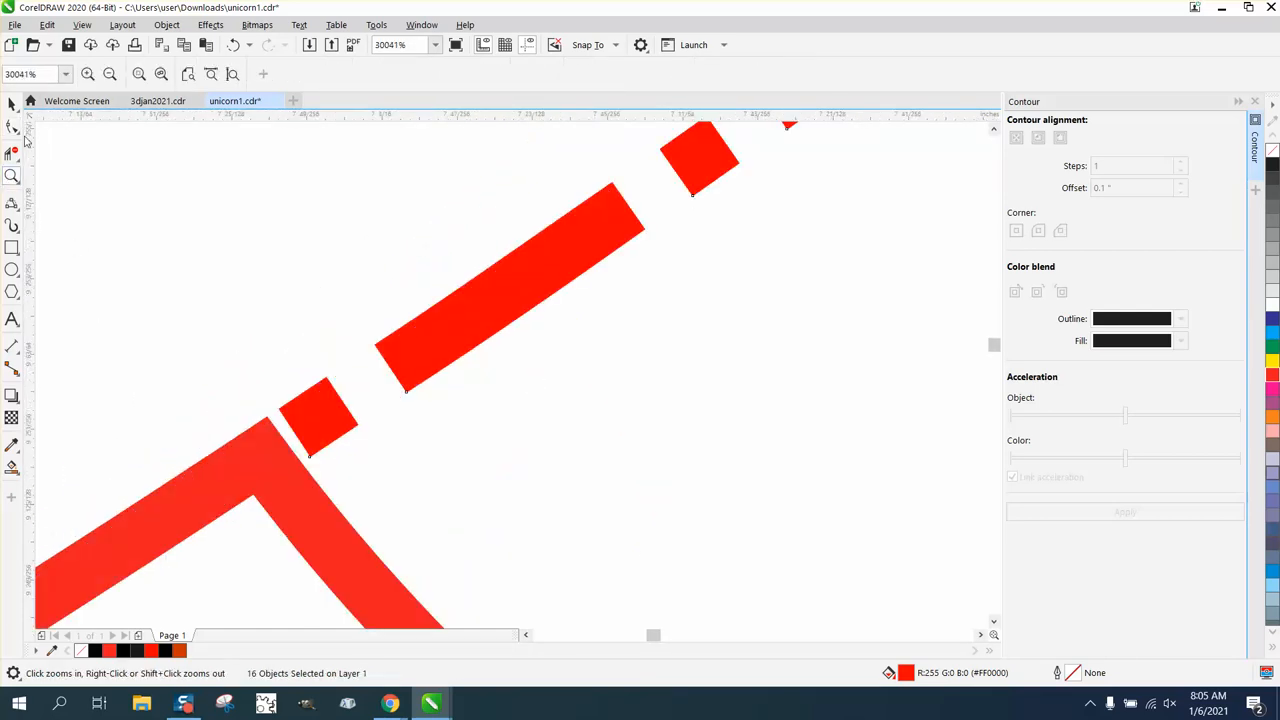
pyautogui.click(12, 127)
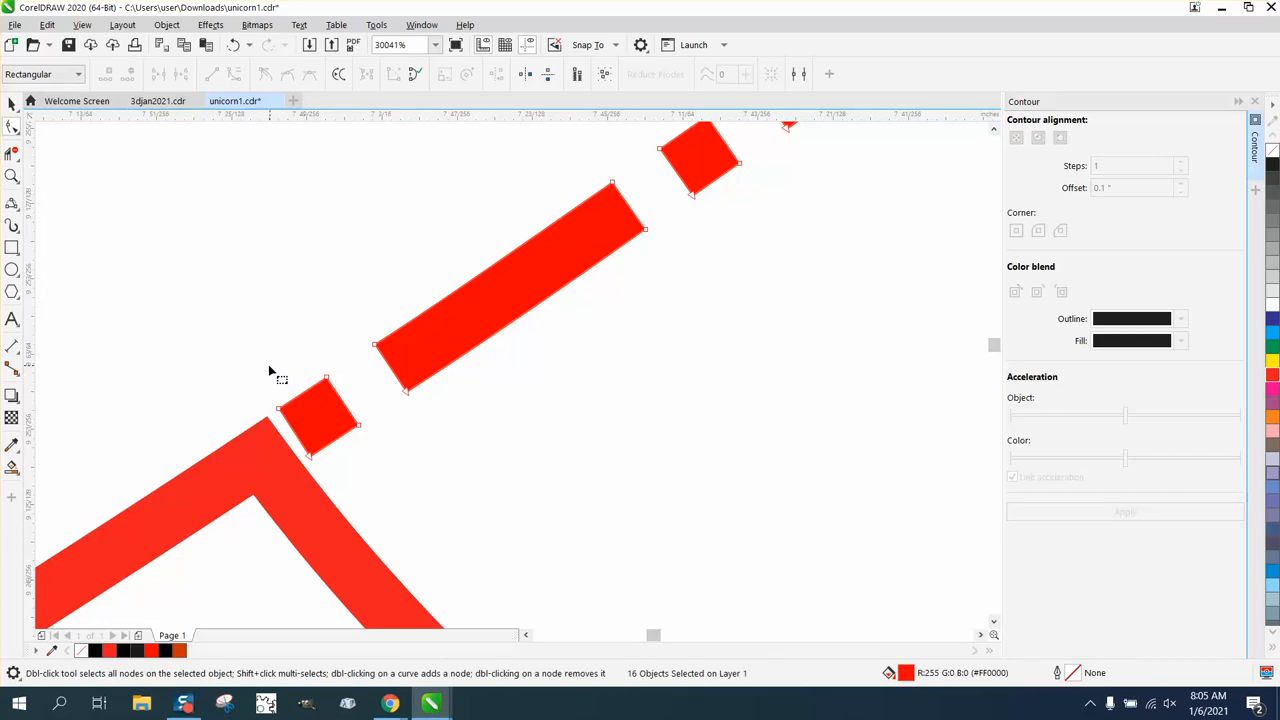
pyautogui.press('Delete')
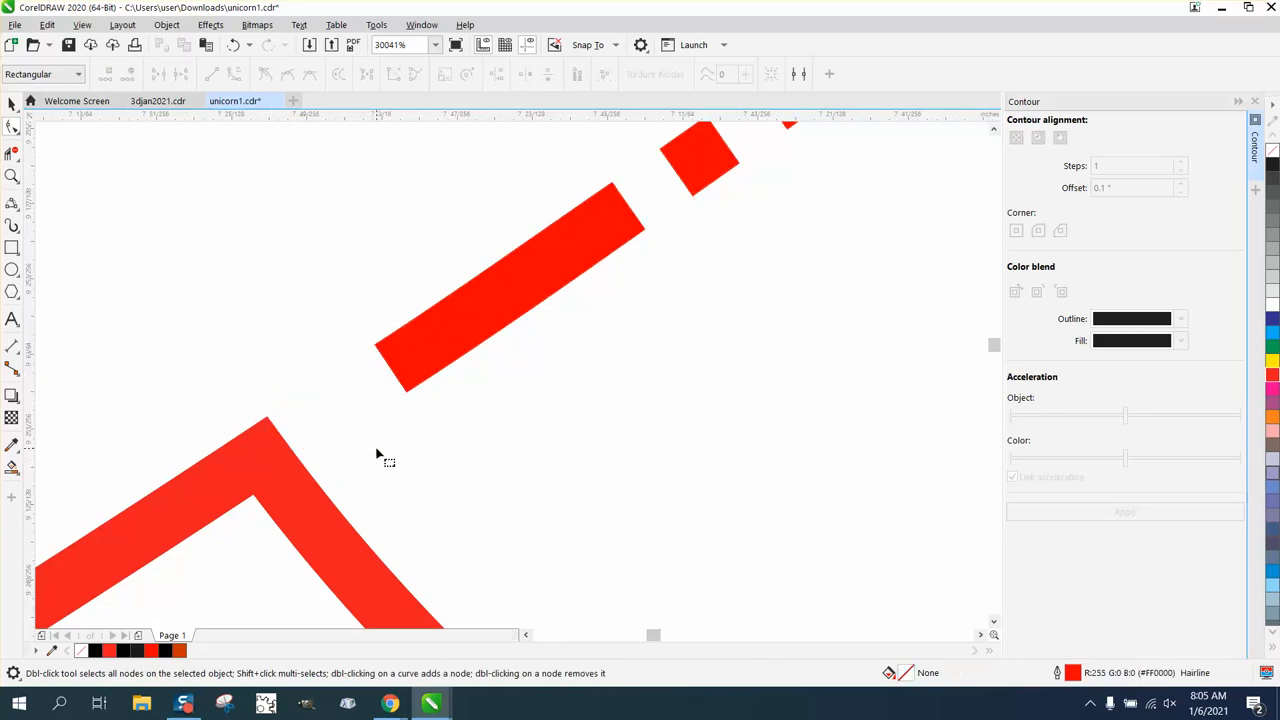
# Step: Lengthen the dash at the tab's lower junction by moving its two end nodes closer to the unicorn outline
pyautogui.click(380, 350)
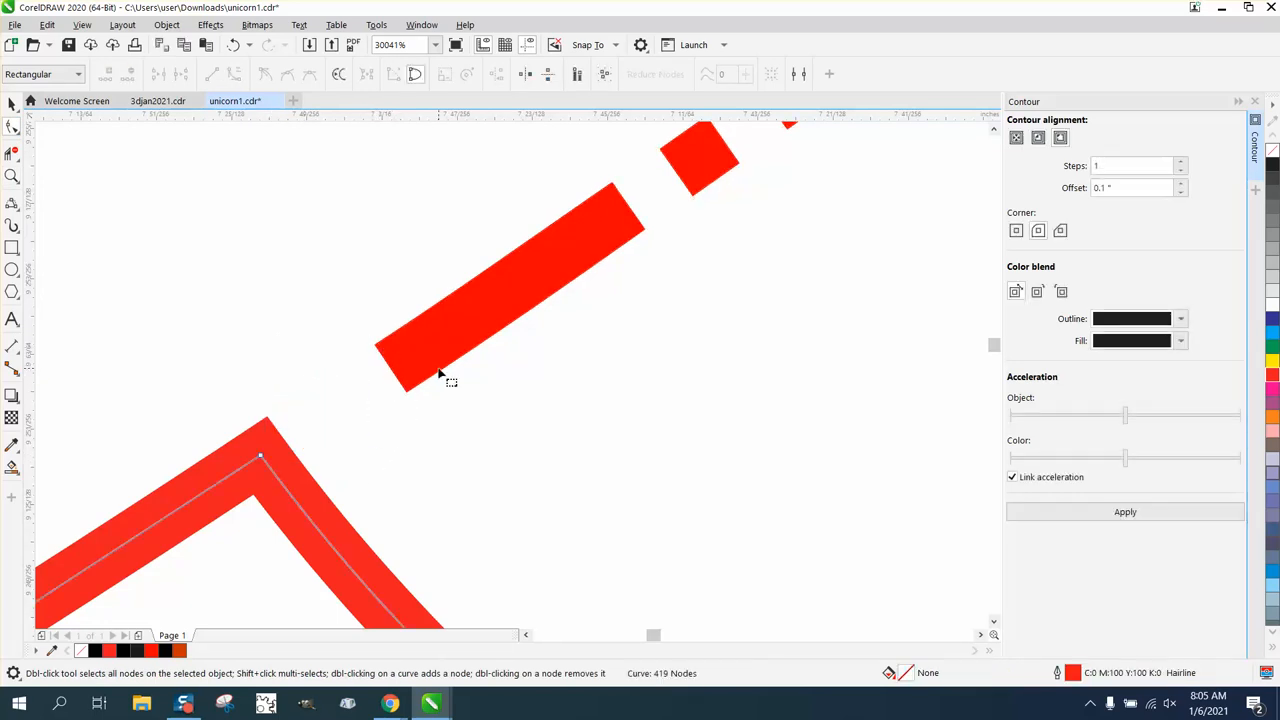
pyautogui.click(380, 355)
pyautogui.moveTo(351, 331); pyautogui.dragTo(410, 396)
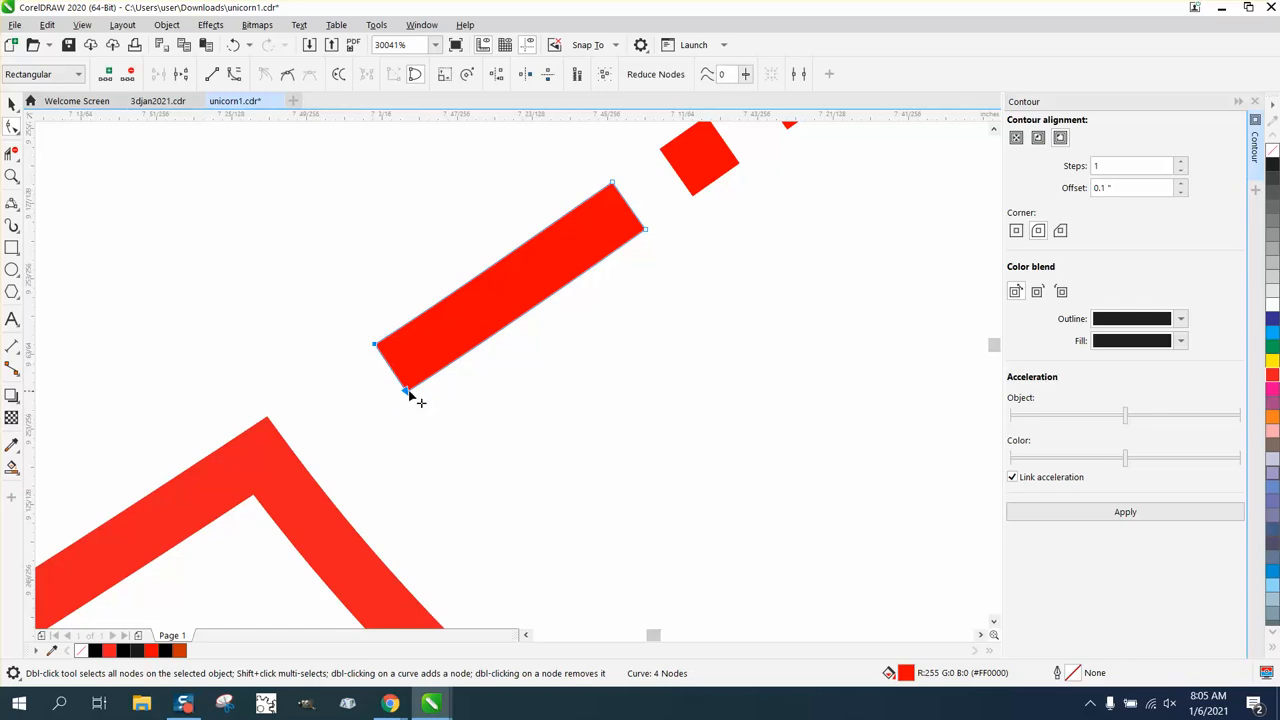
pyautogui.click(386, 414)
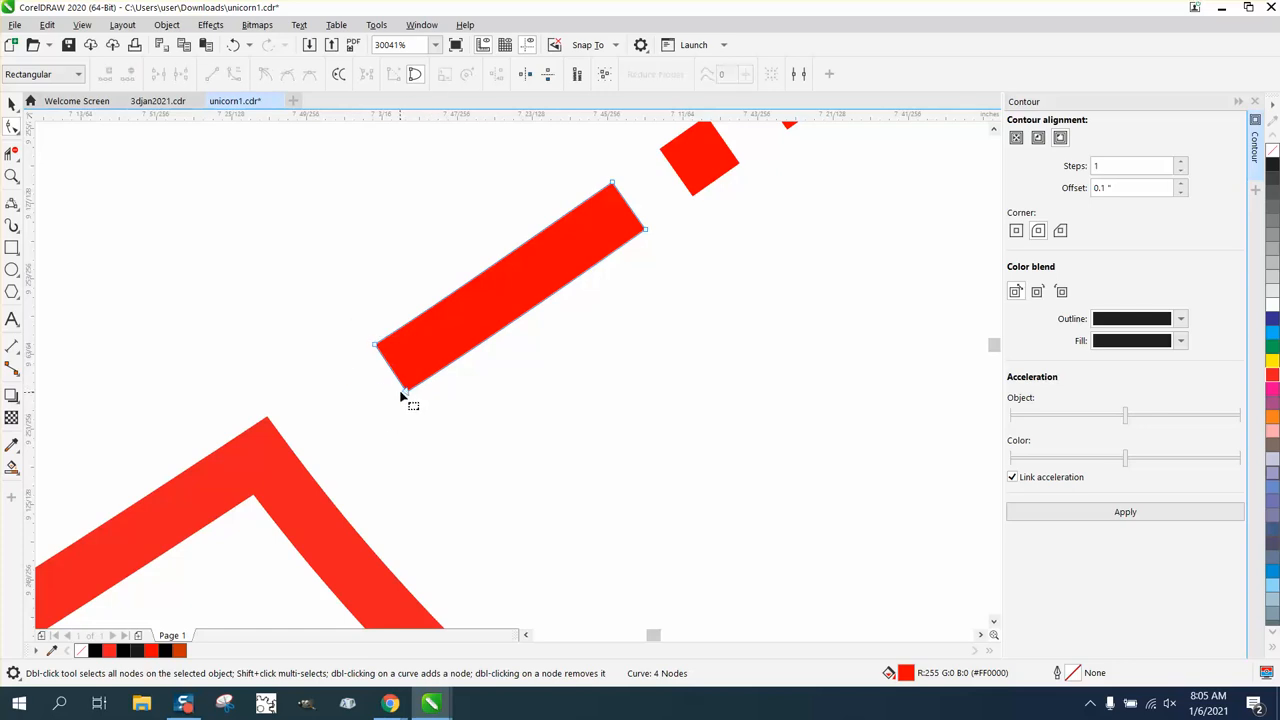
pyautogui.moveTo(371, 337); pyautogui.dragTo(348, 433)
pyautogui.scroll(-3, 465, 368)
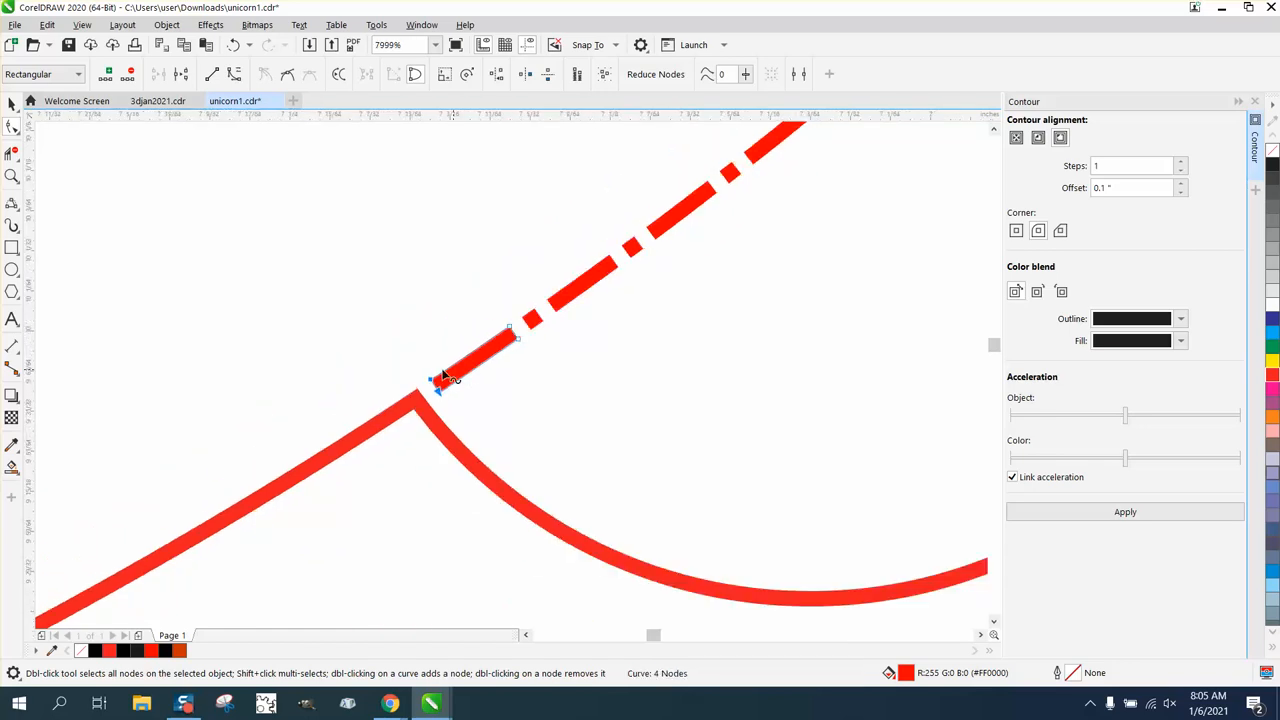
# Step: Move the offset unicorn outline with its tab and all the dash-dot pieces 3.5 inches to the right, onto the colored artwork
pyautogui.scroll(-8, 444, 375)
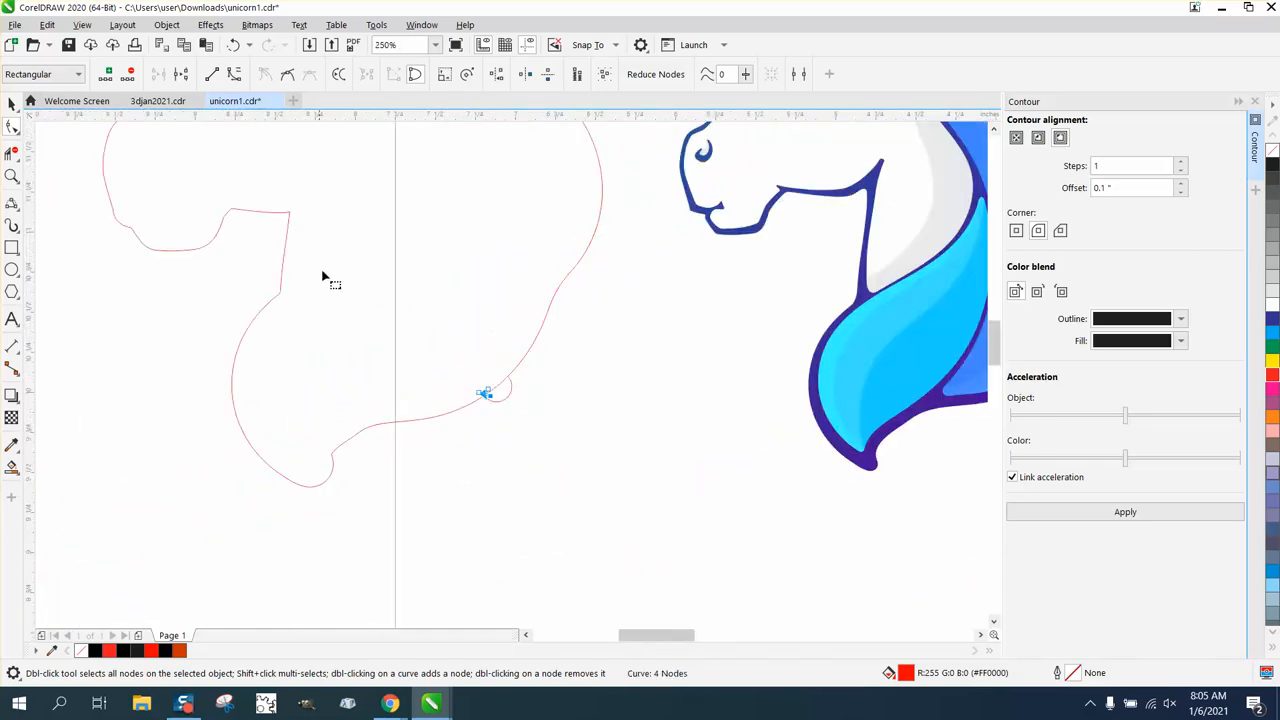
pyautogui.scroll(-2, 323, 277)
pyautogui.click(12, 104)
pyautogui.scroll(-2, 481, 289)
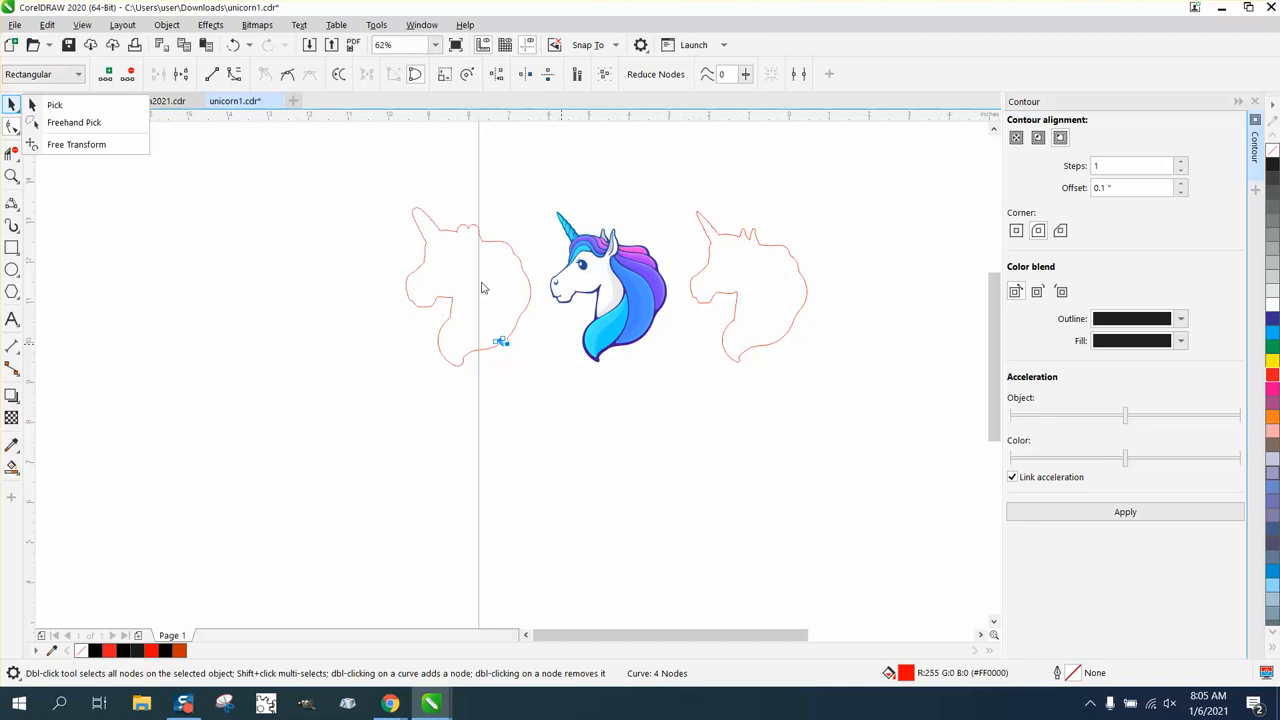
pyautogui.click(472, 310)
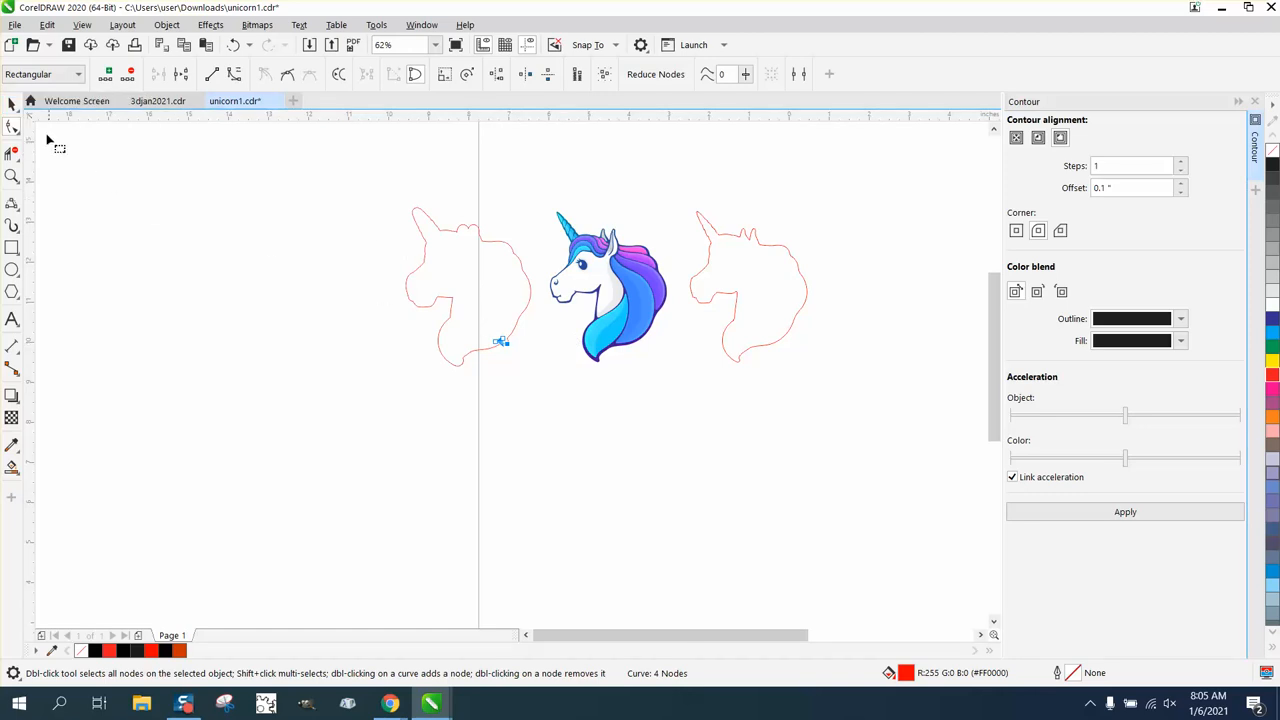
pyautogui.click(14, 108)
pyautogui.click(12, 104)
pyautogui.moveTo(375, 172); pyautogui.dragTo(553, 384)
pyautogui.press('Right')
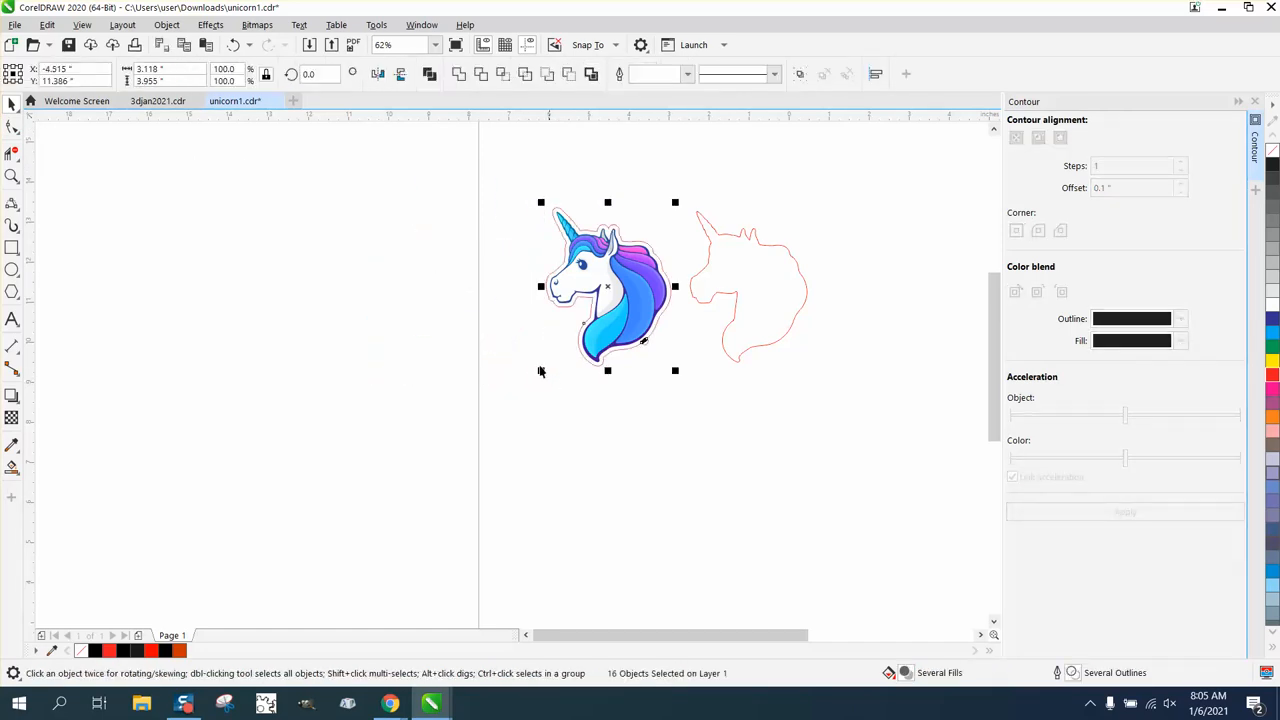
# Step: Examine the rounded tab and its perforated dash-dot line where they sit around the colored unicorn
pyautogui.click(14, 178)
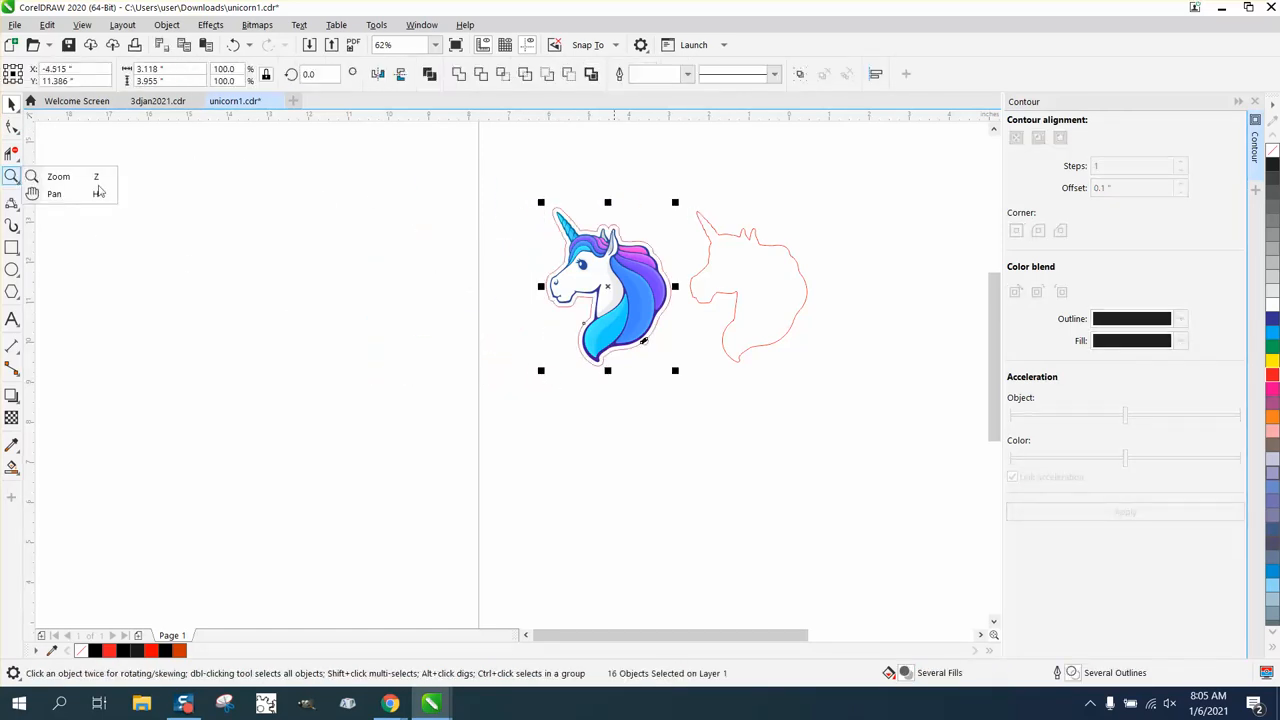
pyautogui.click(58, 176)
pyautogui.moveTo(524, 205); pyautogui.dragTo(714, 392)
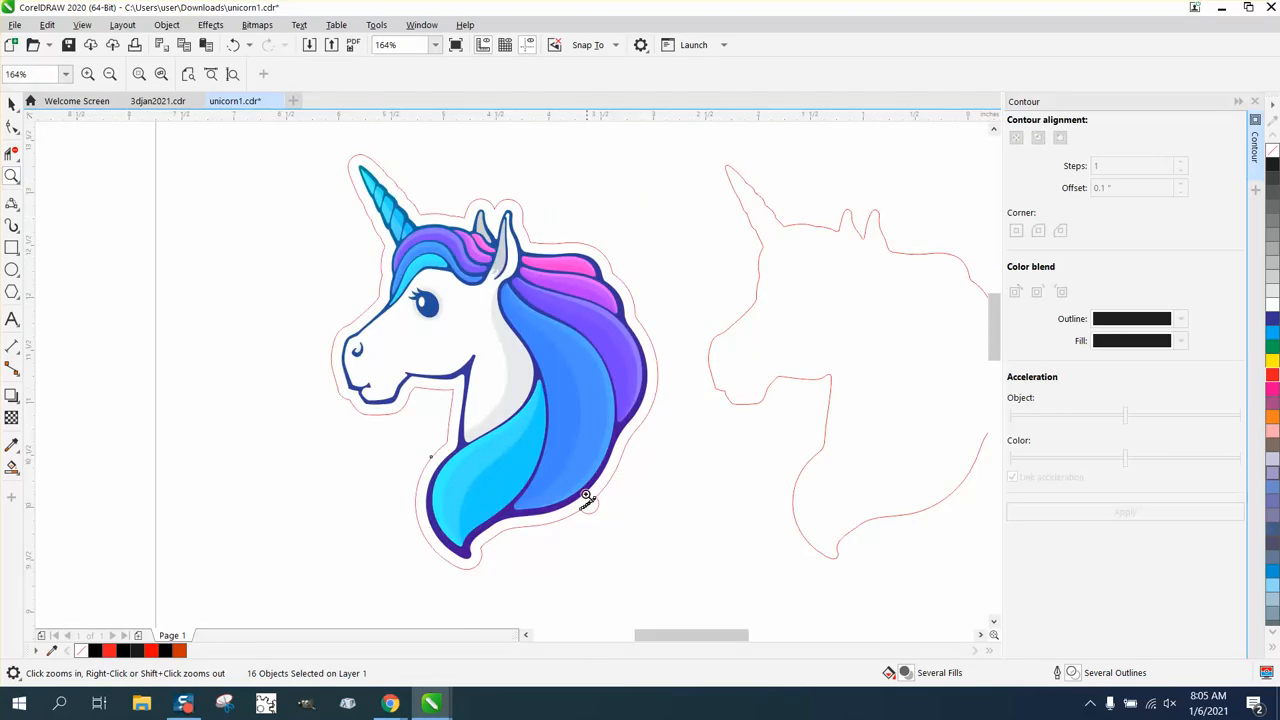
pyautogui.moveTo(582, 492); pyautogui.dragTo(681, 545)
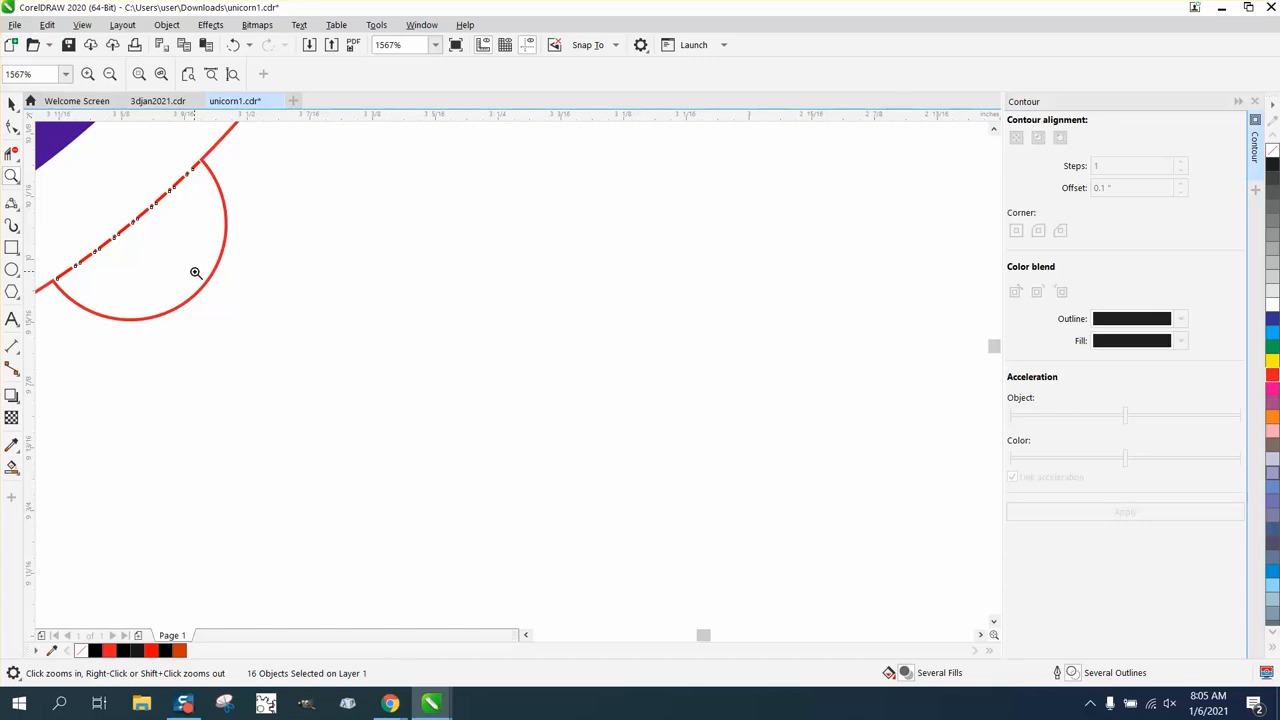
pyautogui.scroll(-1, 221, 277)
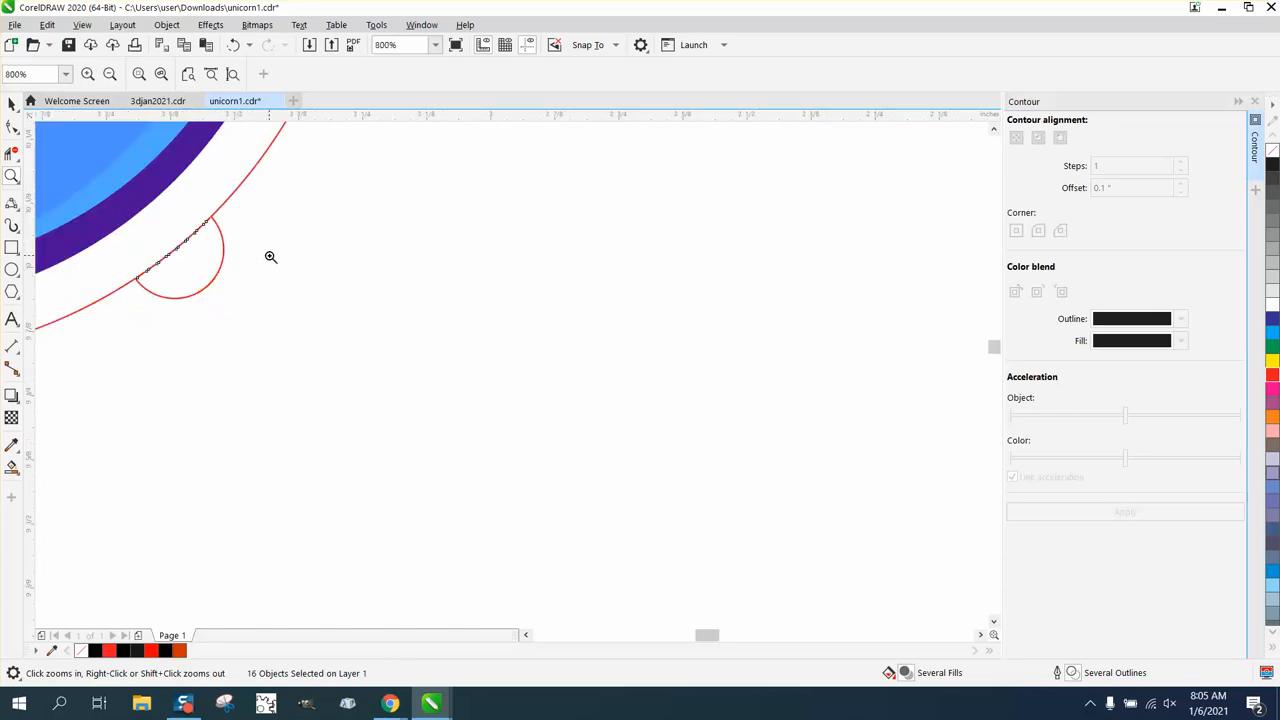
pyautogui.scroll(-3, 268, 258)
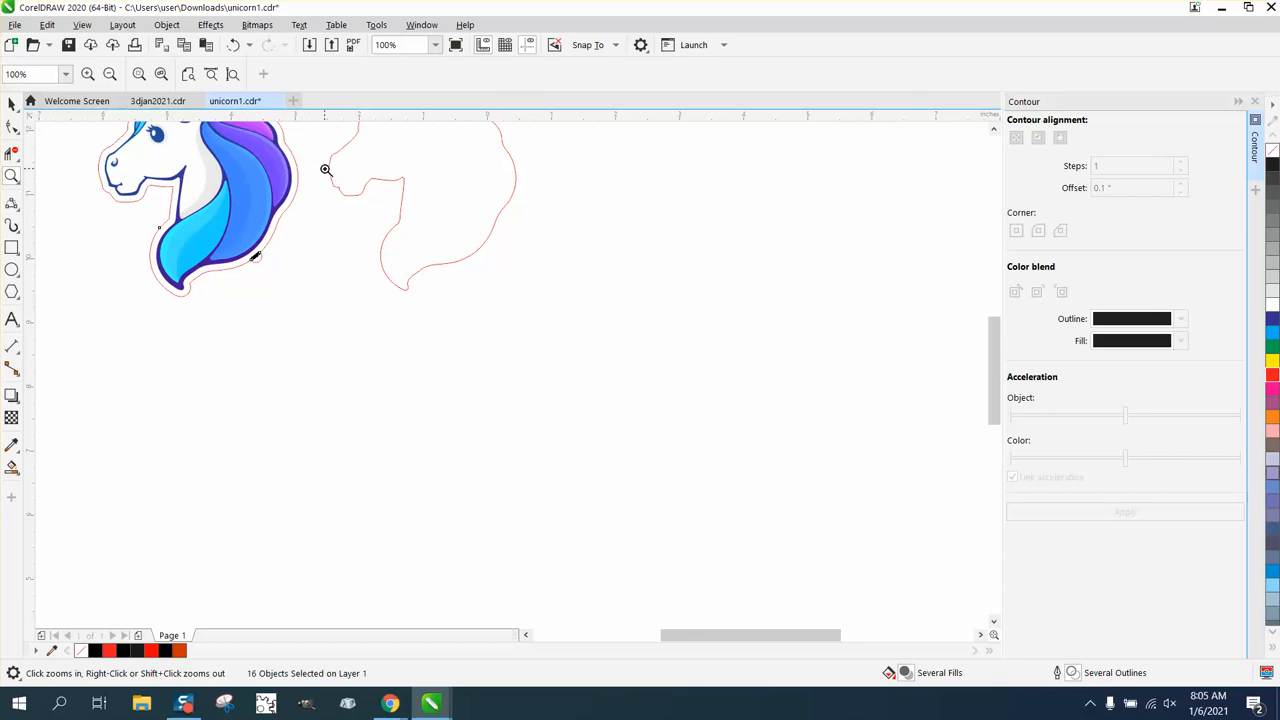
pyautogui.rightClick(360, 188)
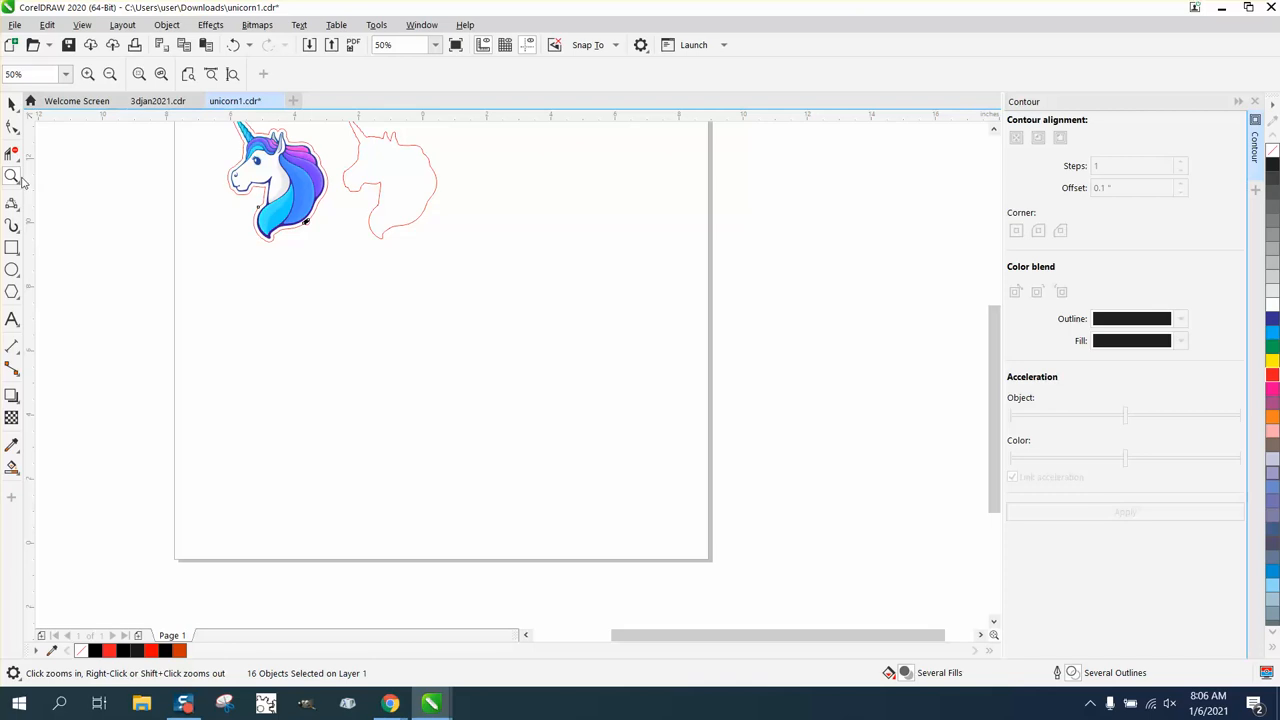
pyautogui.moveTo(242, 184); pyautogui.dragTo(344, 248)
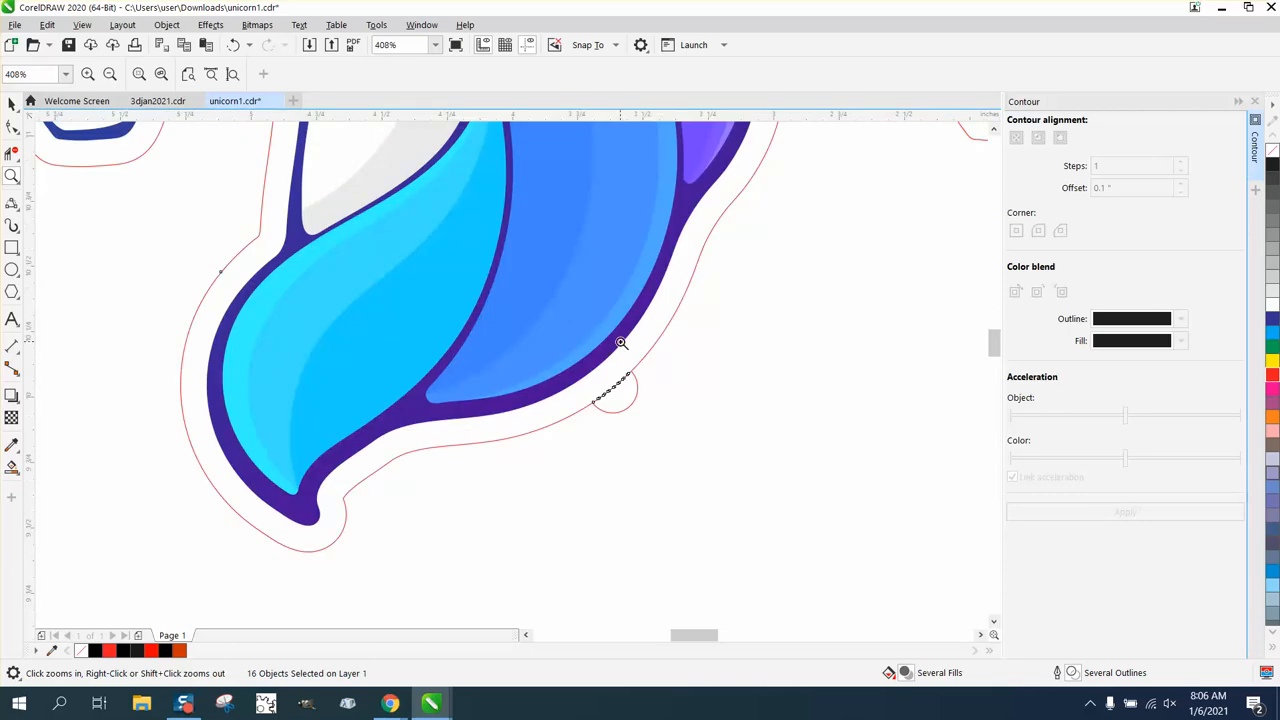
pyautogui.rightClick(613, 432)
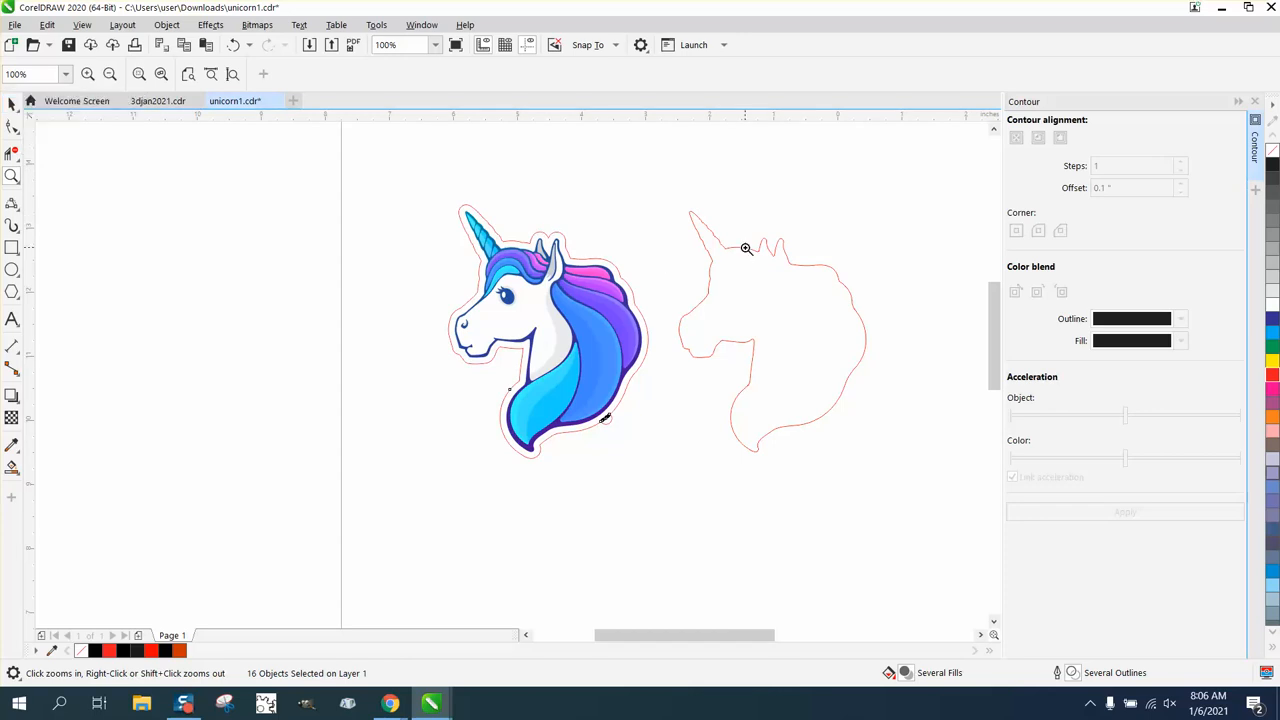
# Step: Delete the spare red unicorn outline beside the colored artwork
pyautogui.click(12, 103)
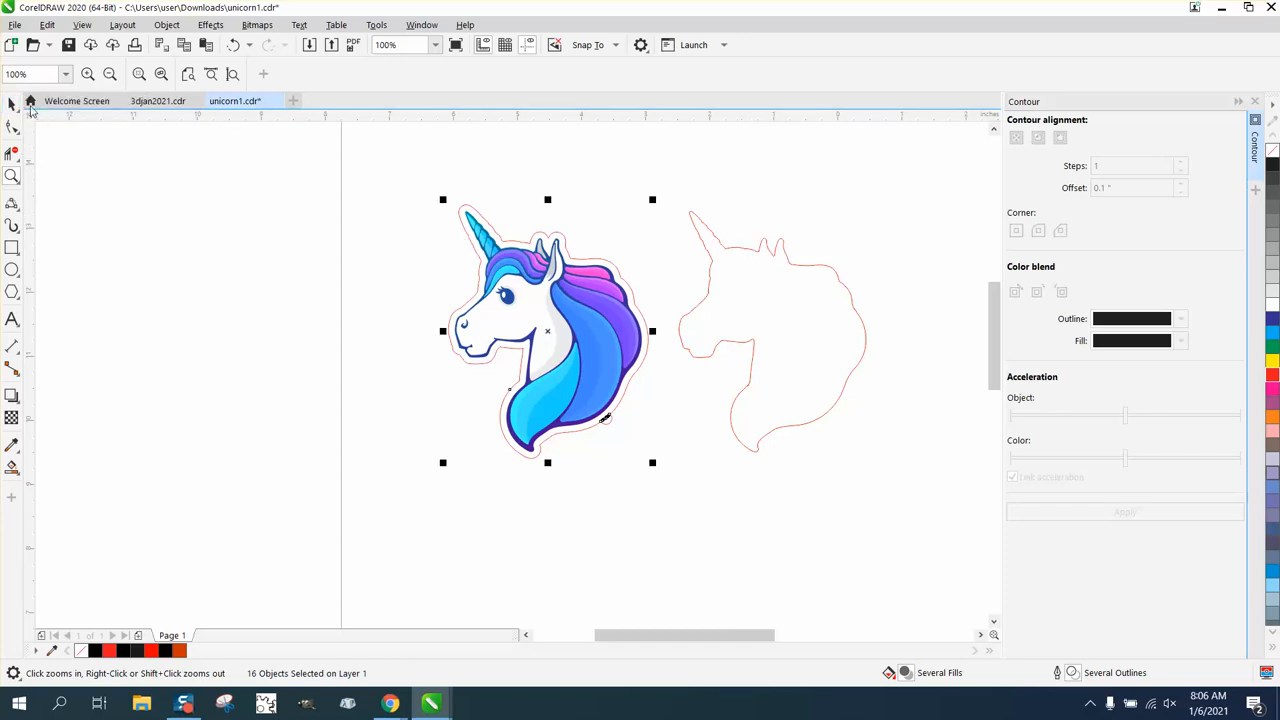
pyautogui.click(755, 250)
pyautogui.press('Delete')
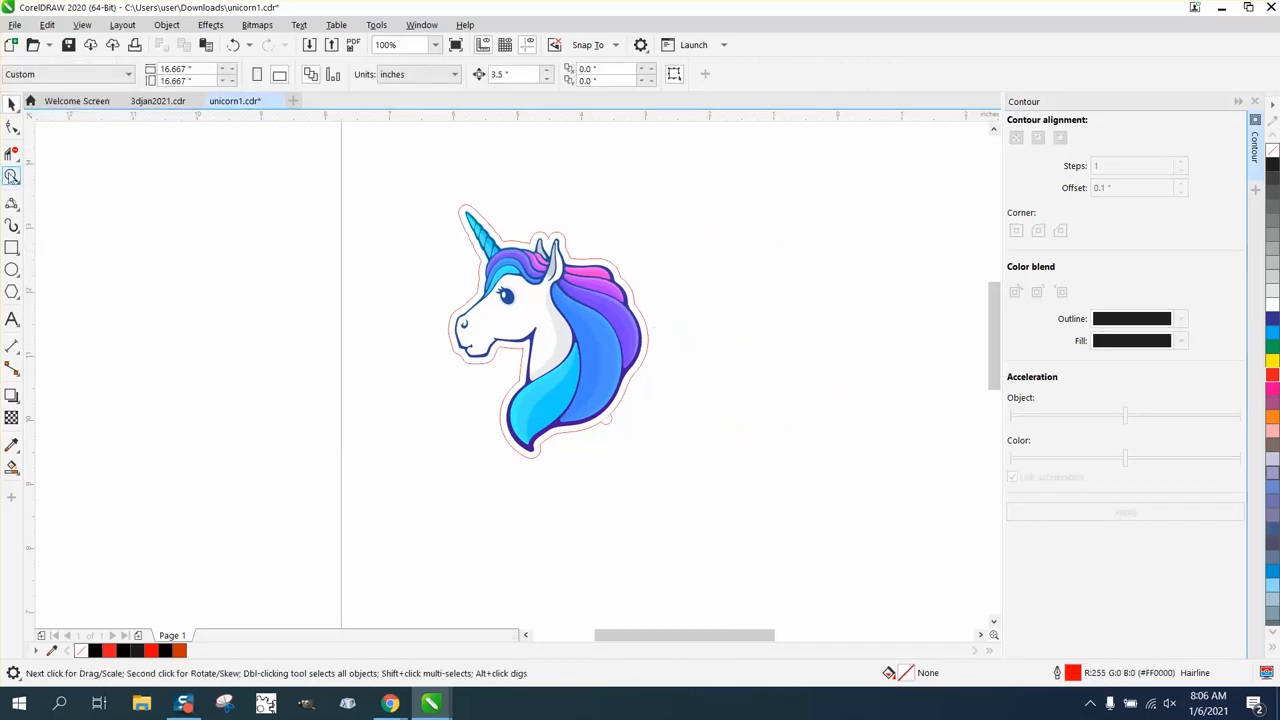
pyautogui.click(12, 176)
pyautogui.moveTo(436, 197); pyautogui.dragTo(719, 474)
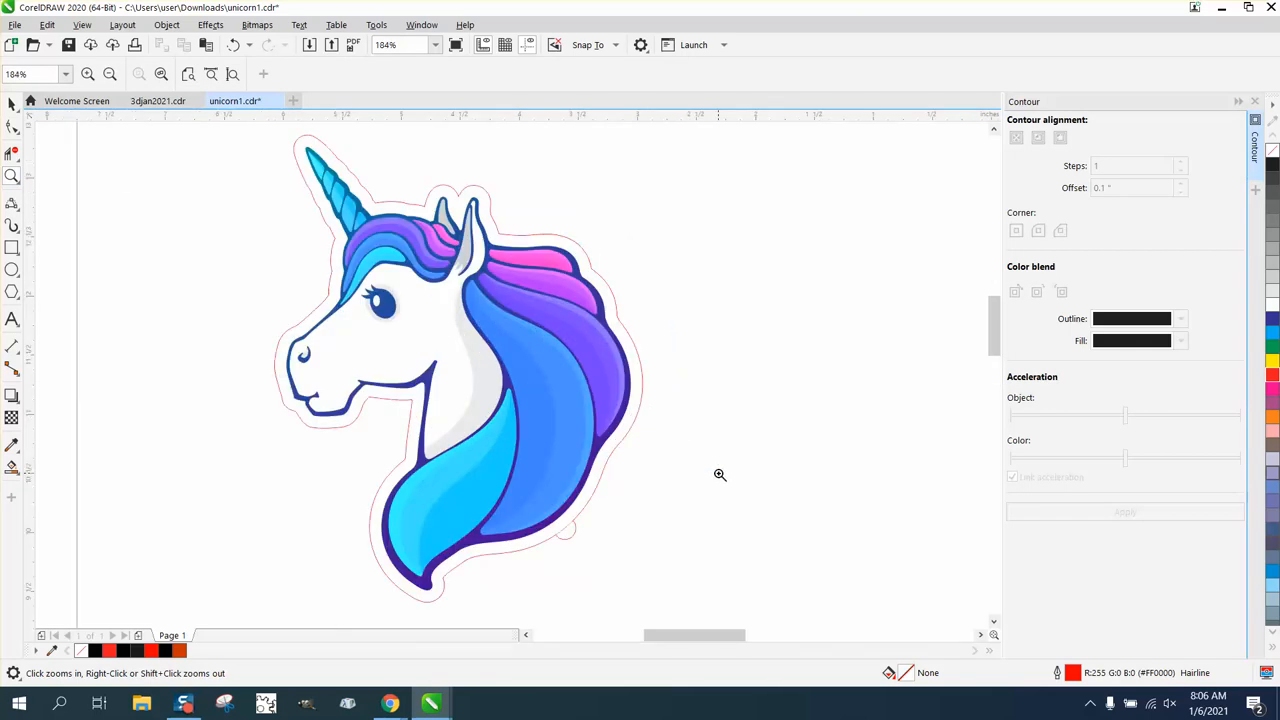